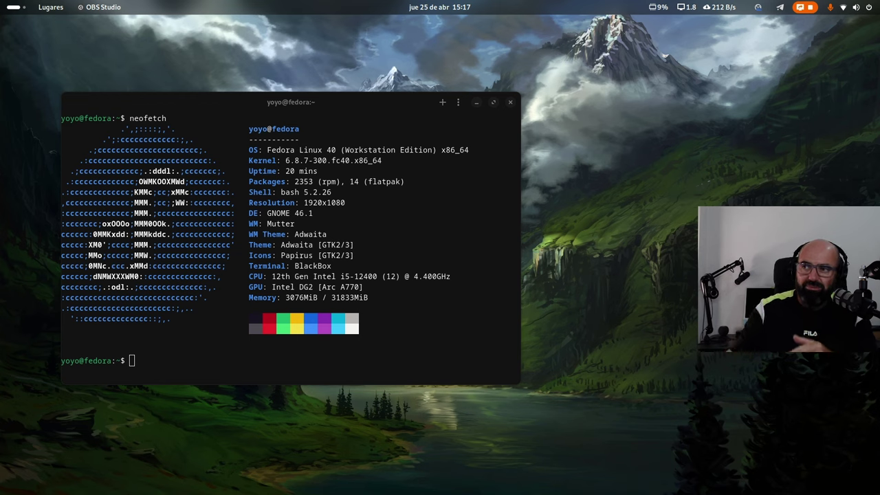
Step: Minimize the terminal and show the device's Acerca de information from the Sistema section of the GNOME Settings app
click(476, 102)
click(852, 7)
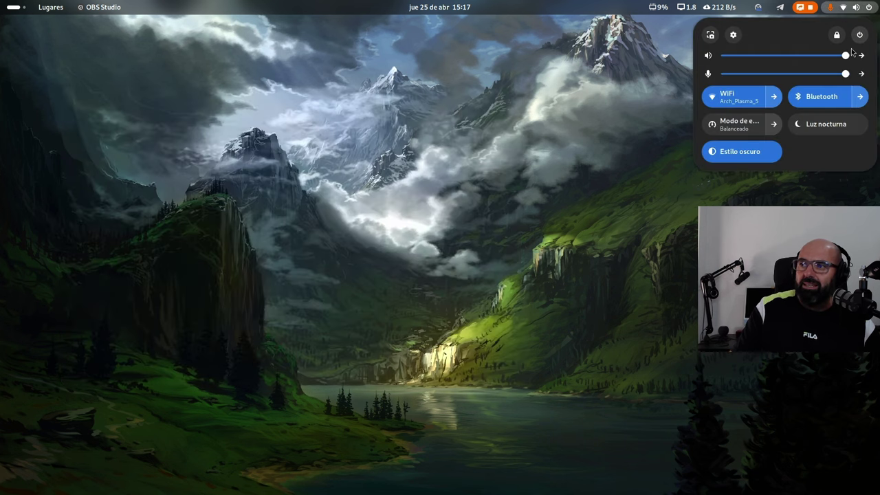
click(732, 34)
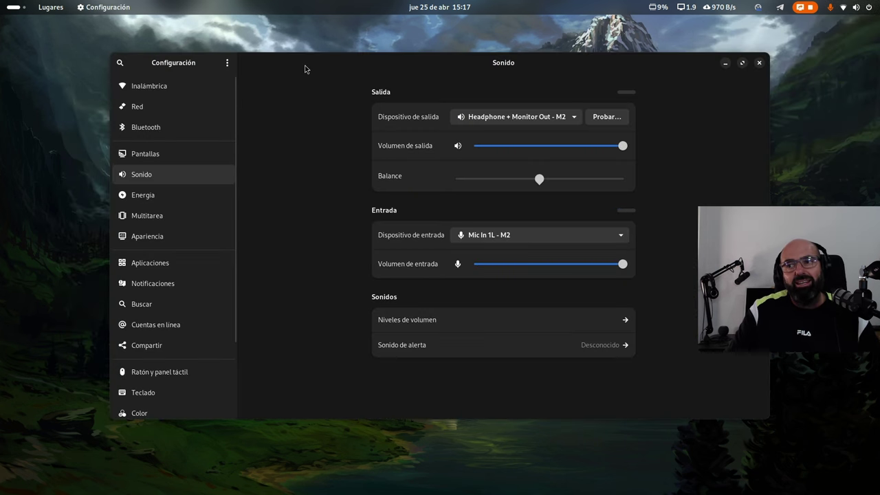
drag(308, 63, 295, 59)
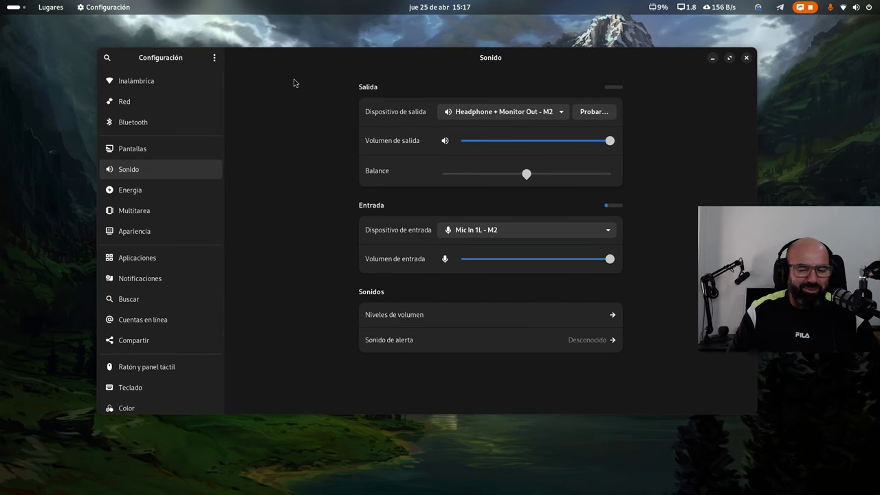
scroll(196, 374, down, 3)
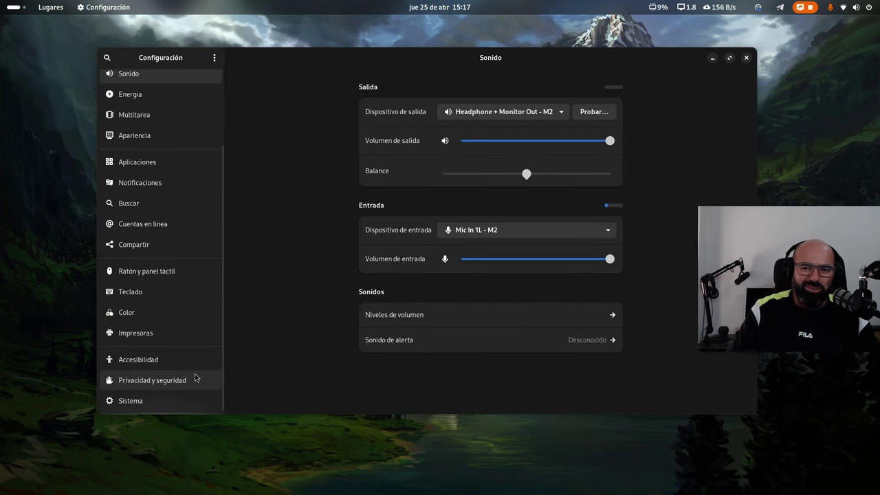
click(171, 398)
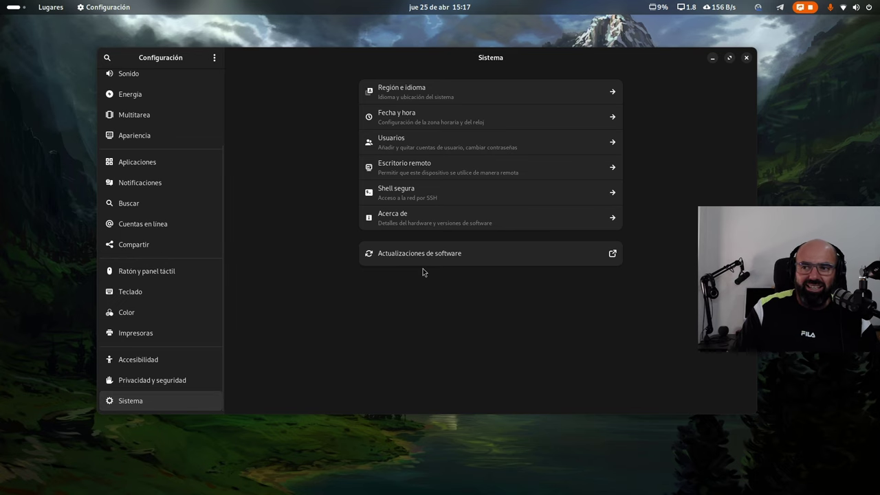
click(424, 224)
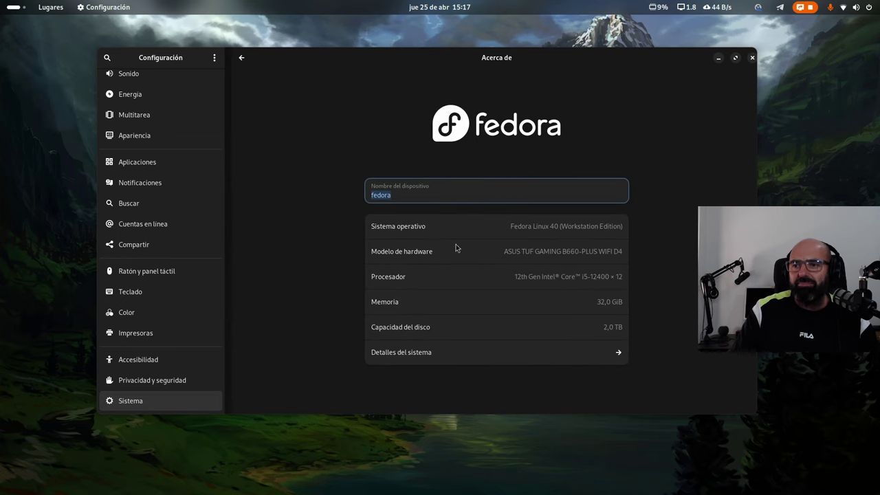
Step: Examine the hardware and software information in an enlarged Detalles del sistema dialog, and close Settings
click(426, 354)
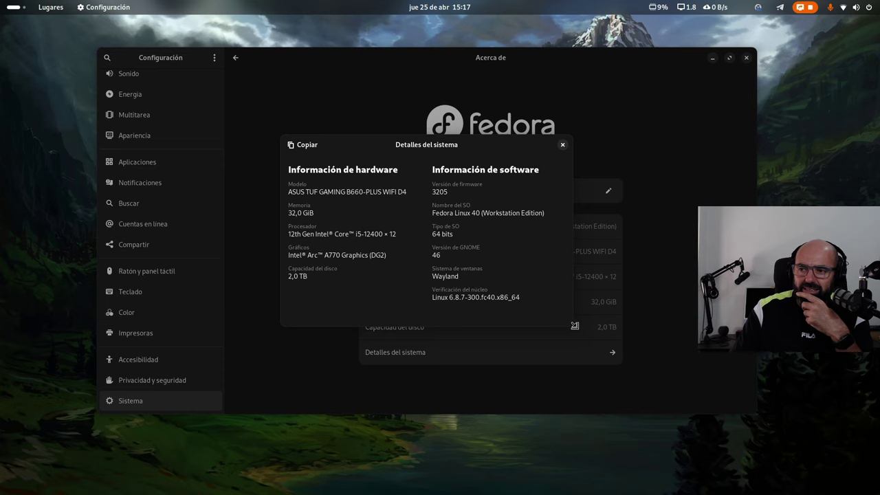
drag(573, 325, 635, 371)
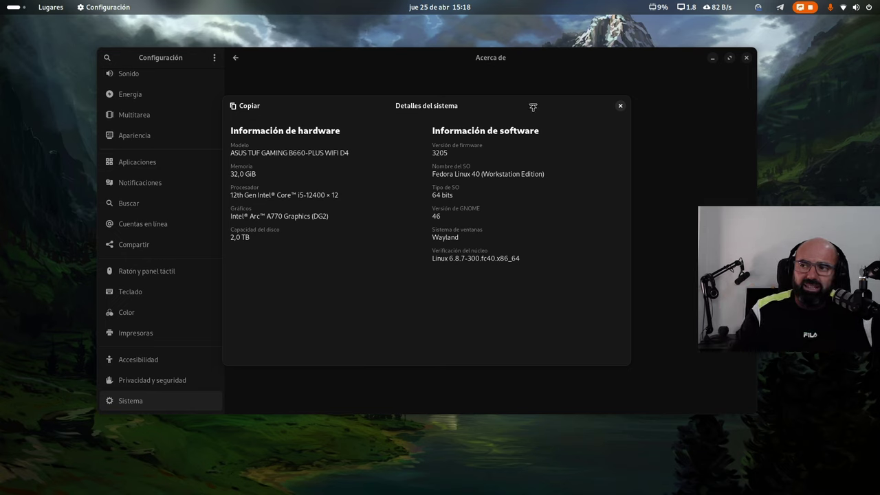
click(620, 106)
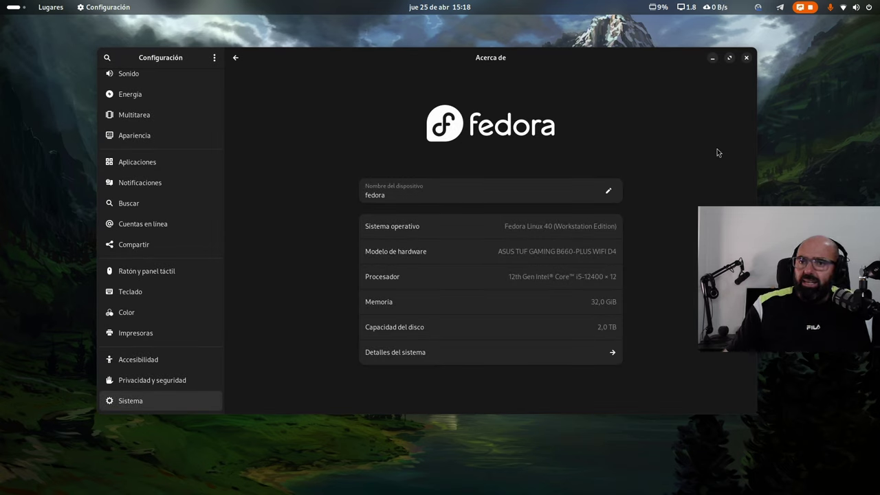
click(746, 57)
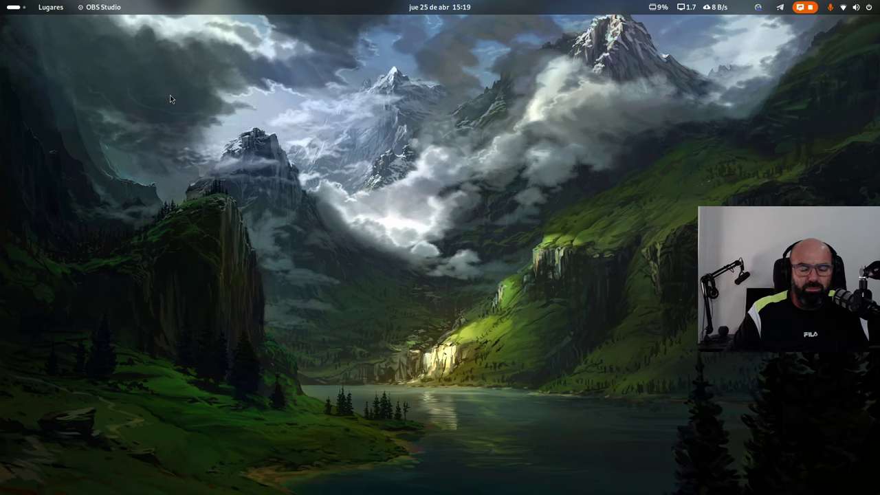
Step: Look over the home folder and the drives listed under Otras ubicaciones in the file manager, and close it
click(50, 6)
click(31, 28)
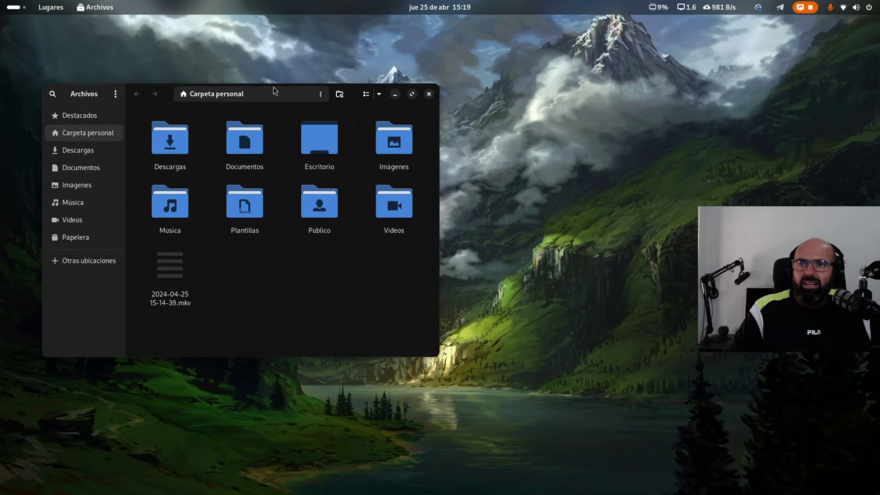
drag(263, 91, 449, 100)
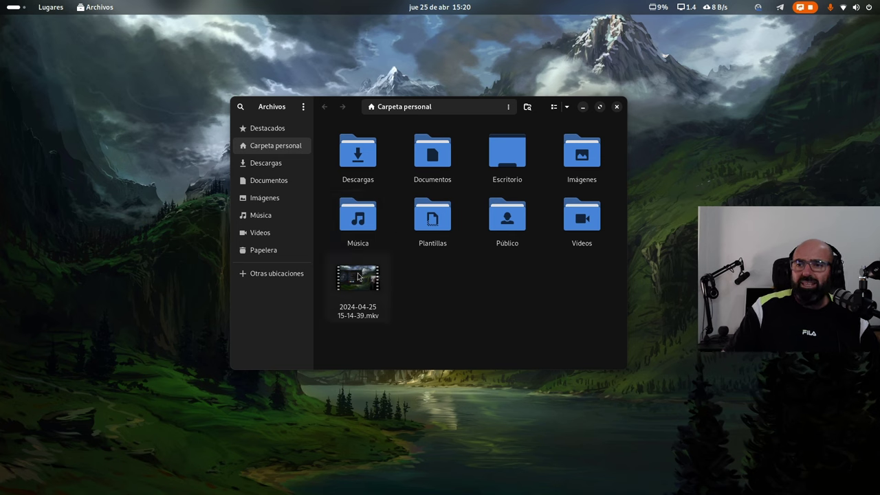
click(281, 276)
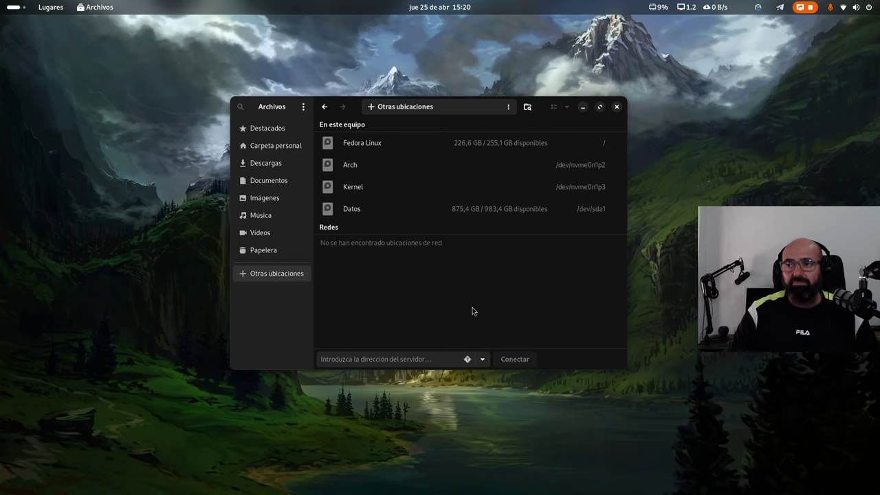
click(616, 107)
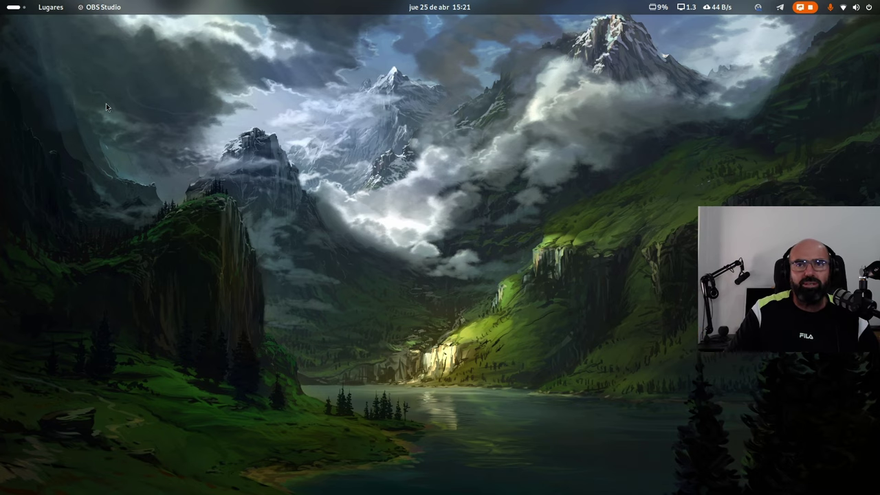
Step: Search the installed applications for "gpa", launch GParted and authenticate with the account password
key(super)
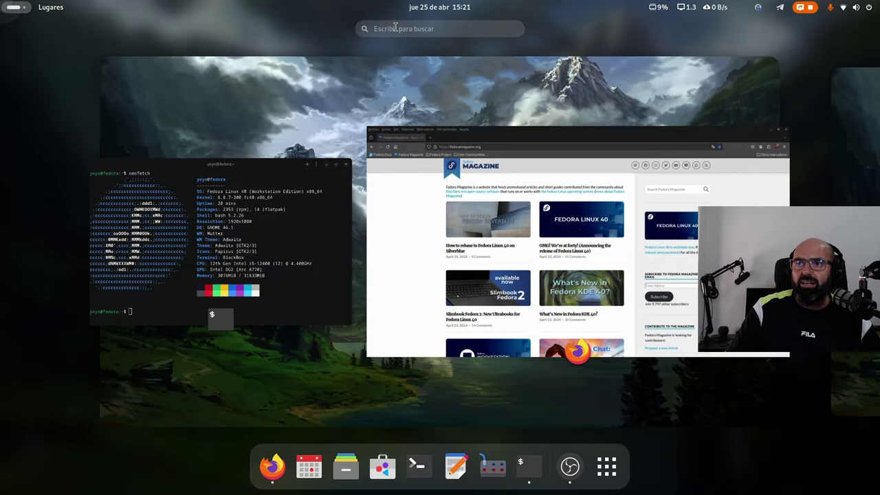
text(gpa)
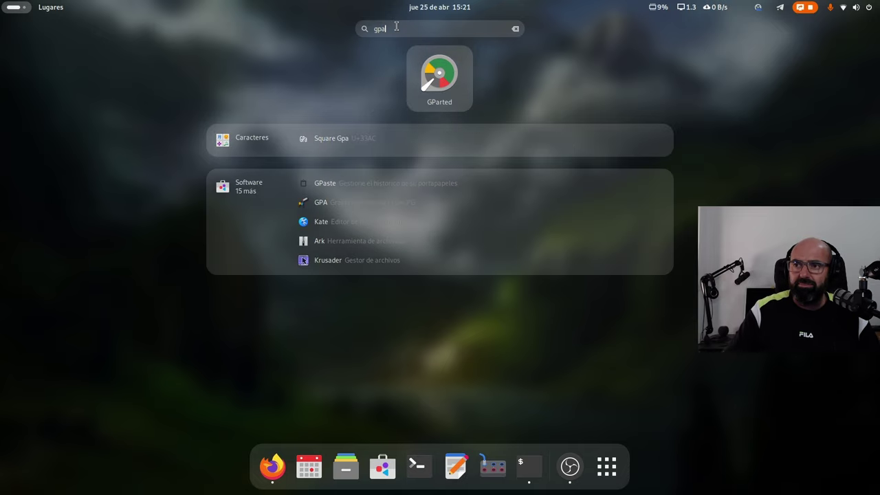
click(410, 78)
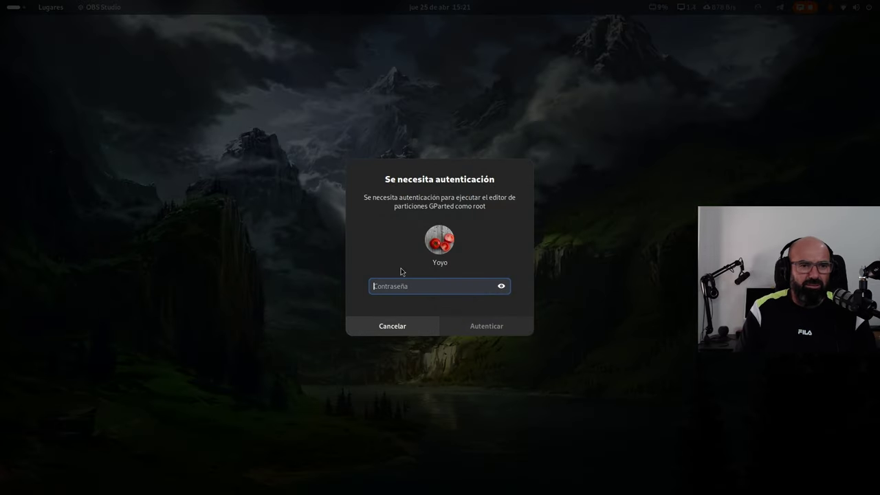
text(***********)
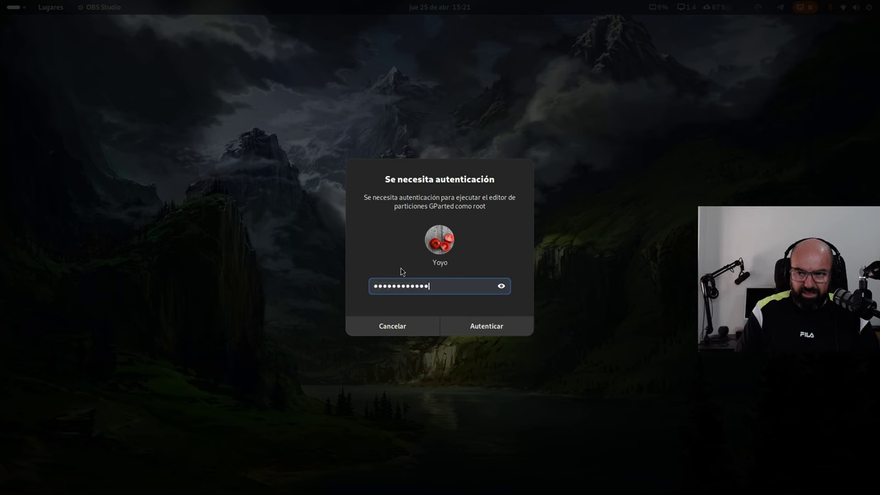
key(Return)
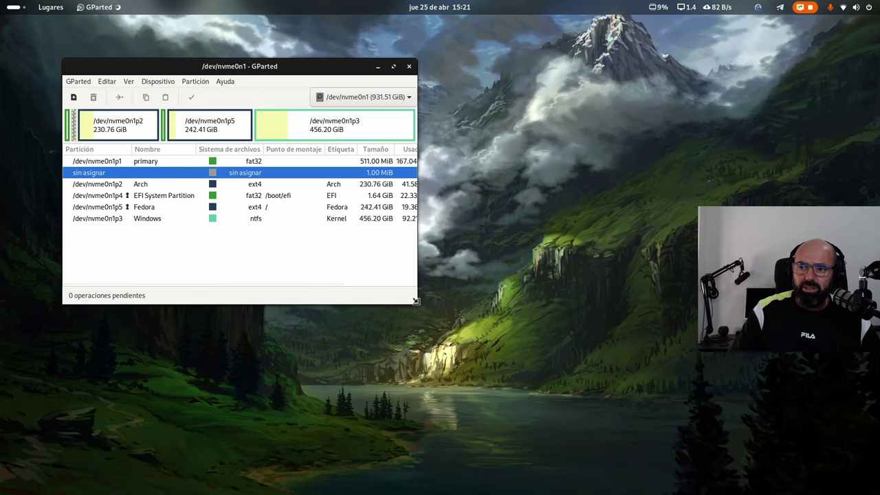
Step: Widen and reposition the GParted window so all partition columns fit, and select the Windows partition /dev/nvme0n1p3
drag(414, 302, 756, 288)
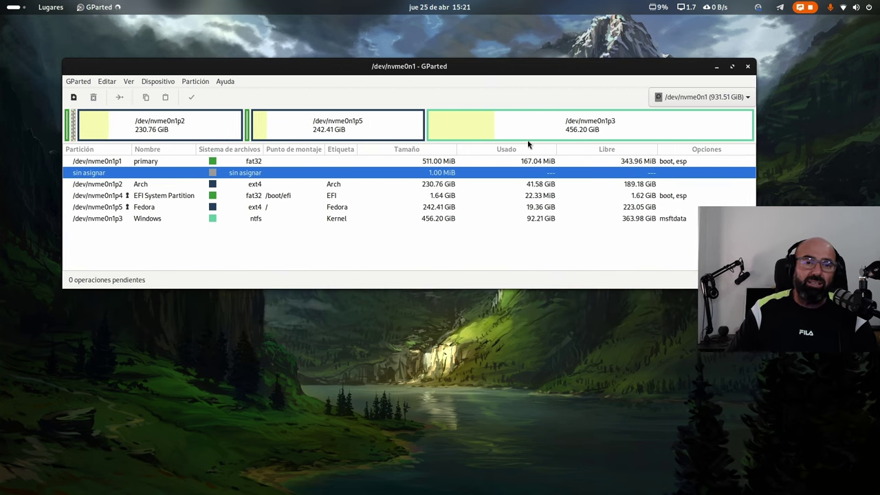
click(576, 128)
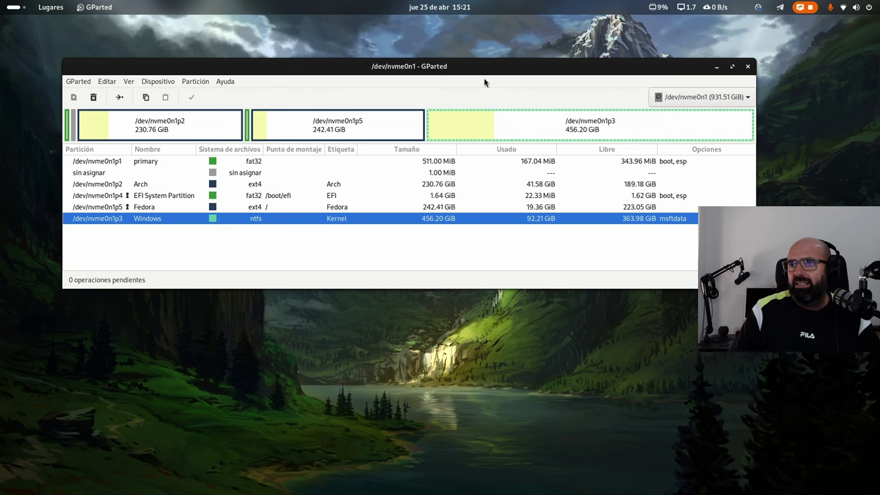
drag(448, 71, 414, 48)
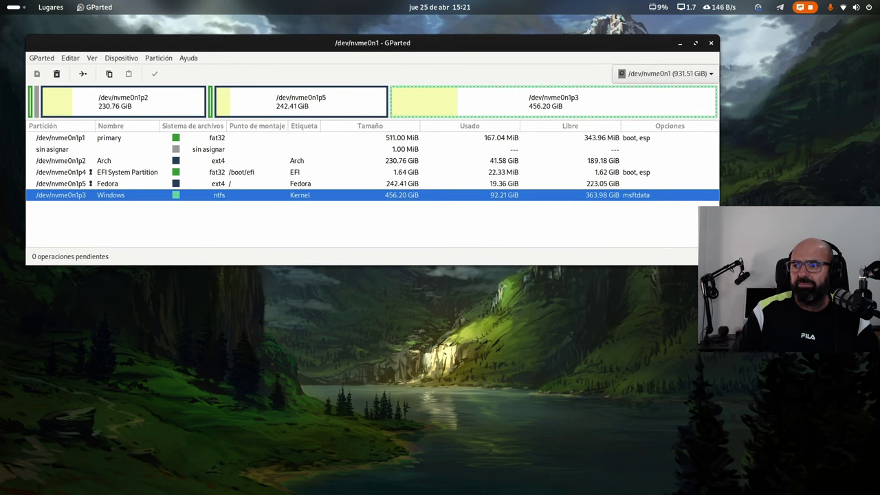
drag(719, 265, 709, 249)
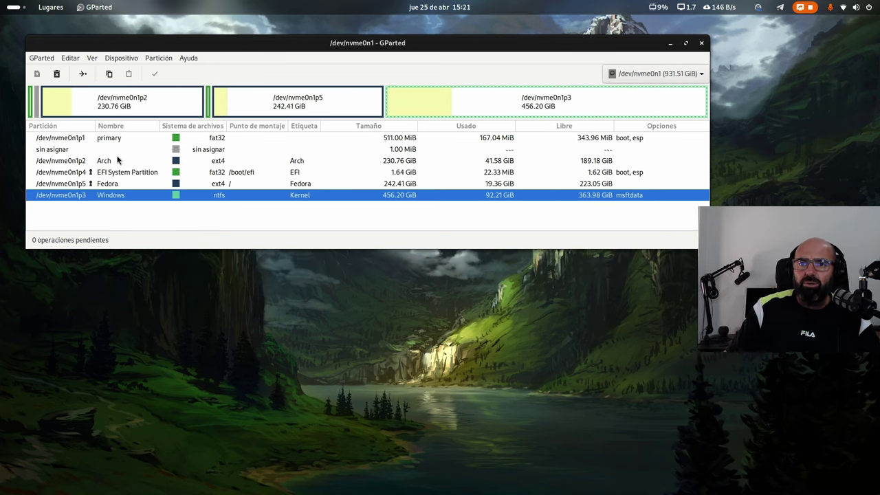
Step: Examine the primary, Arch, EFI System Partition and Fedora entries of /dev/nvme0n1 one after another
click(99, 139)
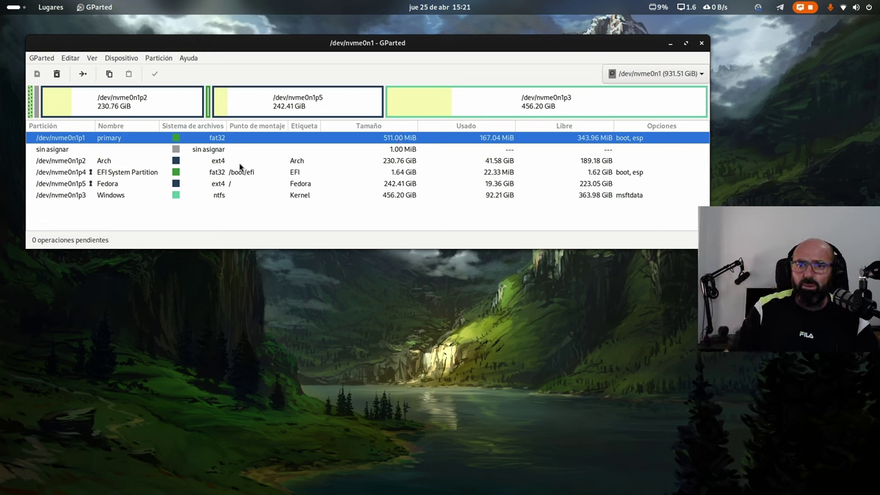
click(78, 164)
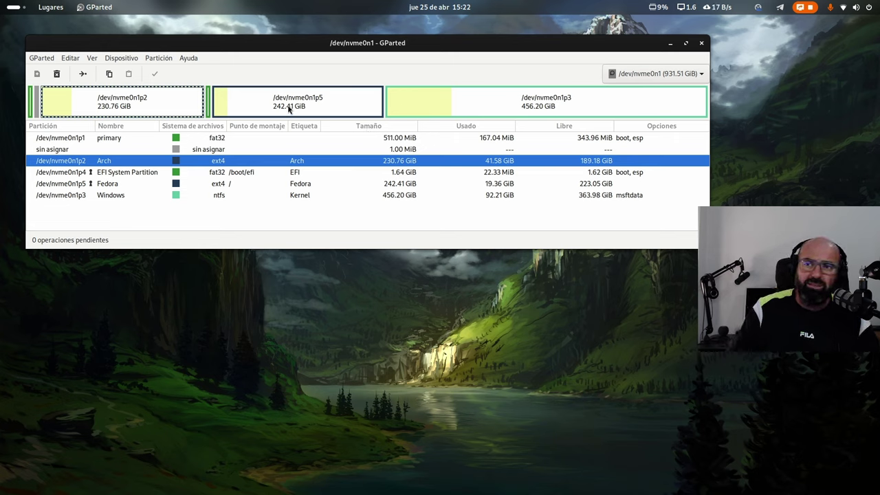
click(146, 175)
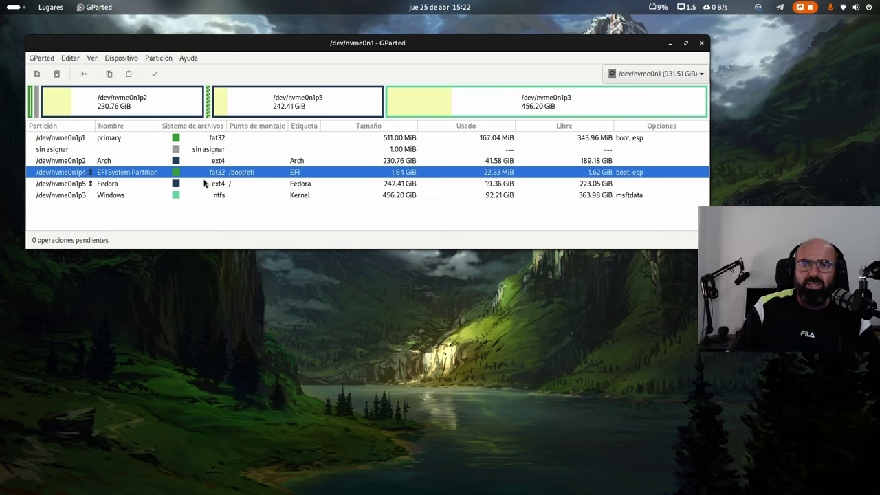
click(105, 186)
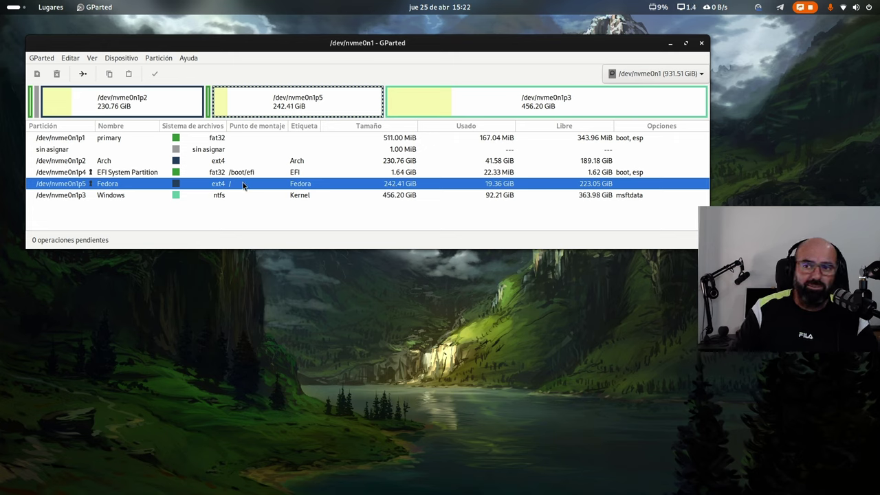
Step: Compare the two boot partitions, /dev/nvme0n1p1 and /dev/nvme0n1p4, by their file systems
click(219, 141)
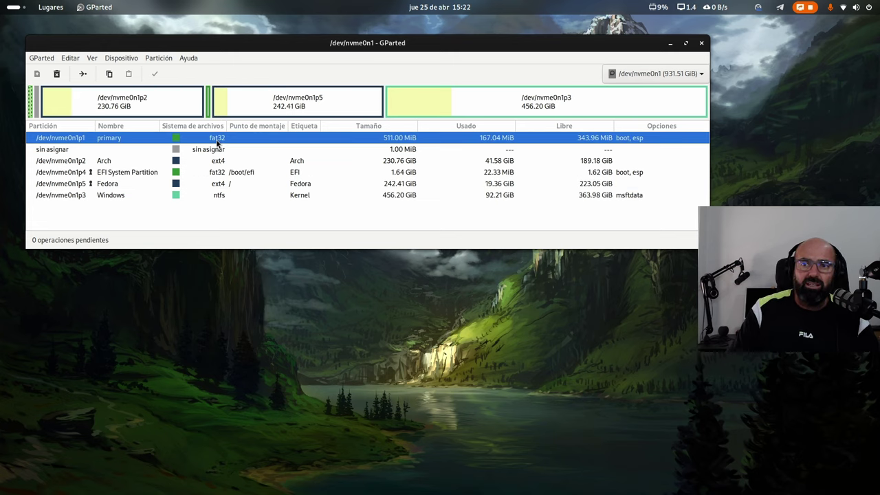
click(219, 177)
click(220, 139)
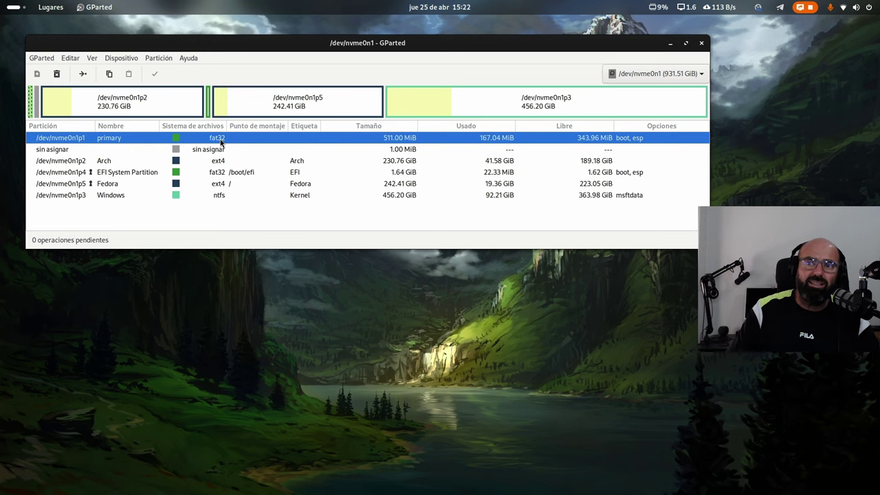
click(223, 178)
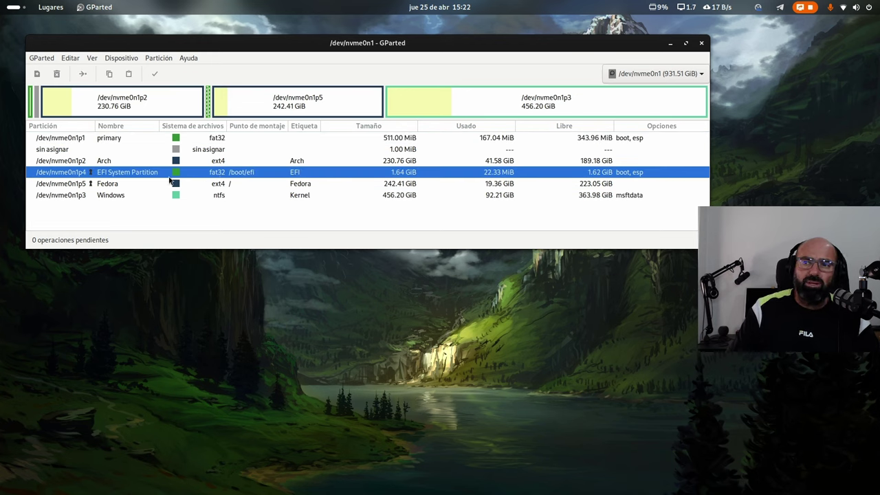
Step: Review the Arch, Fedora and Windows system partitions together with the EFI System Partition, ending on Fedora
click(224, 163)
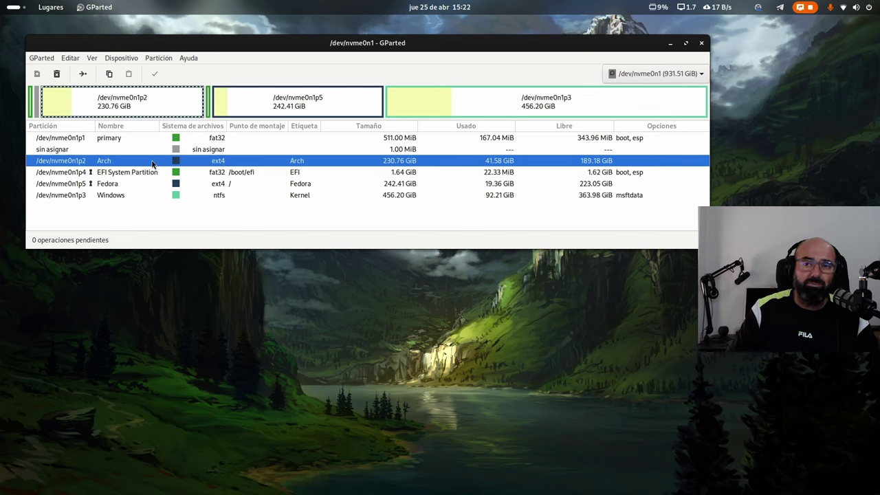
click(96, 185)
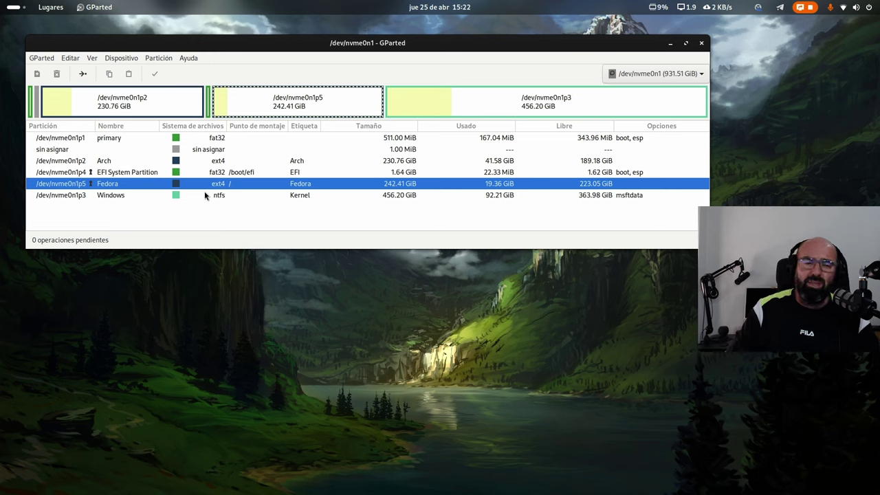
click(98, 197)
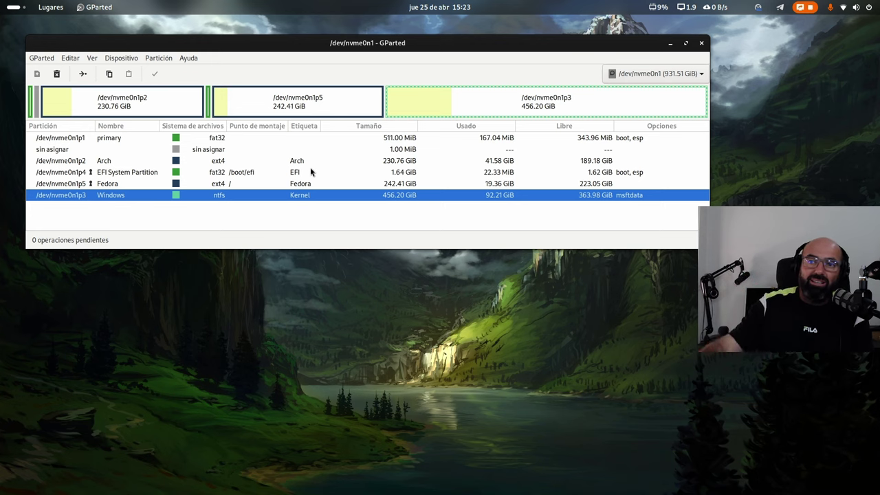
click(133, 174)
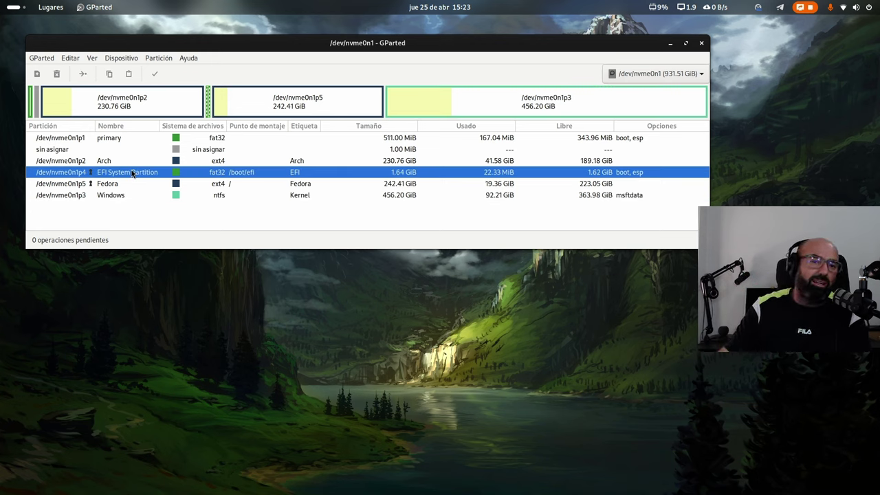
click(120, 185)
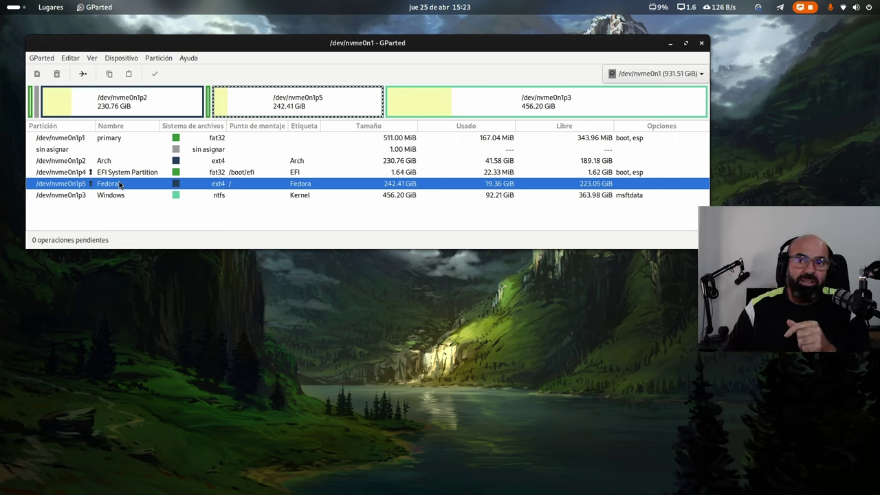
Step: Inspect the unallocated space on /dev/nvme0n1, and display the partitions of the /dev/sda drive
click(113, 153)
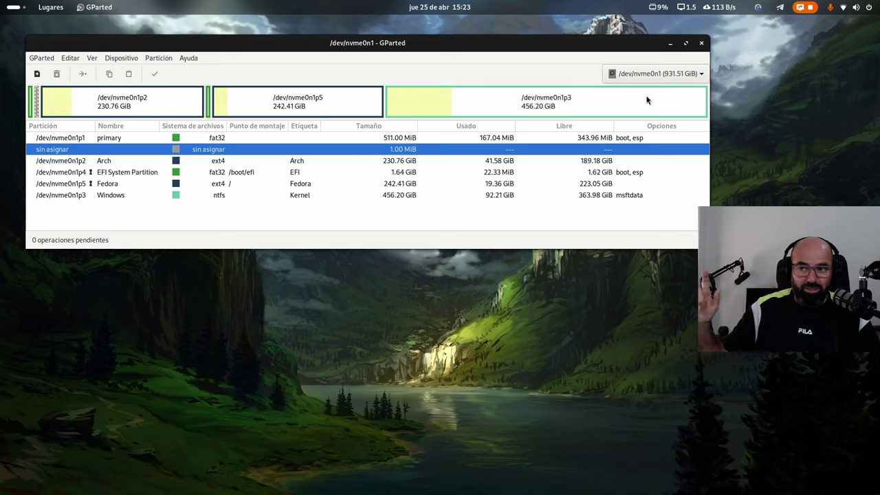
click(635, 73)
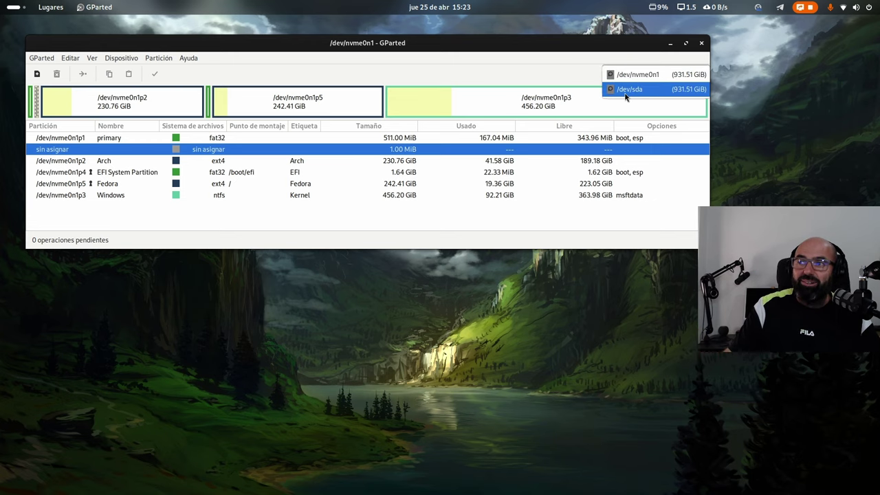
click(626, 89)
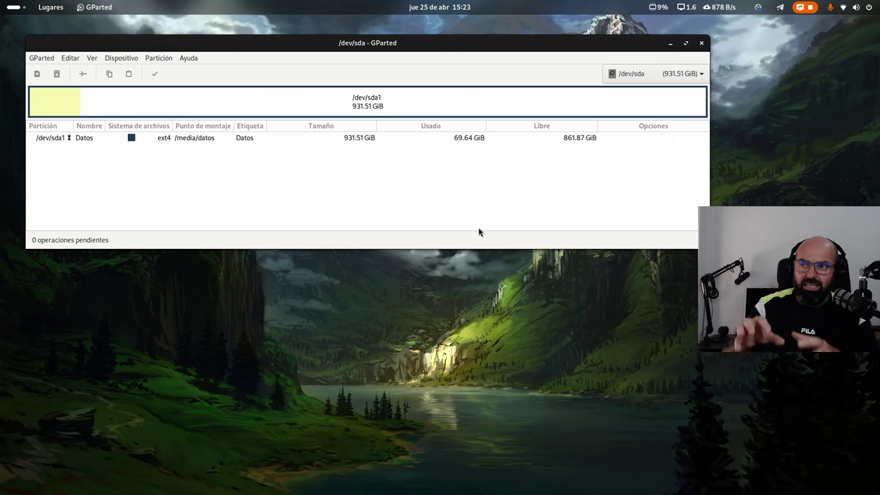
Step: Return to /dev/nvme0n1, review its EFI System Partition and Fedora entries, and close GParted
click(656, 74)
click(654, 60)
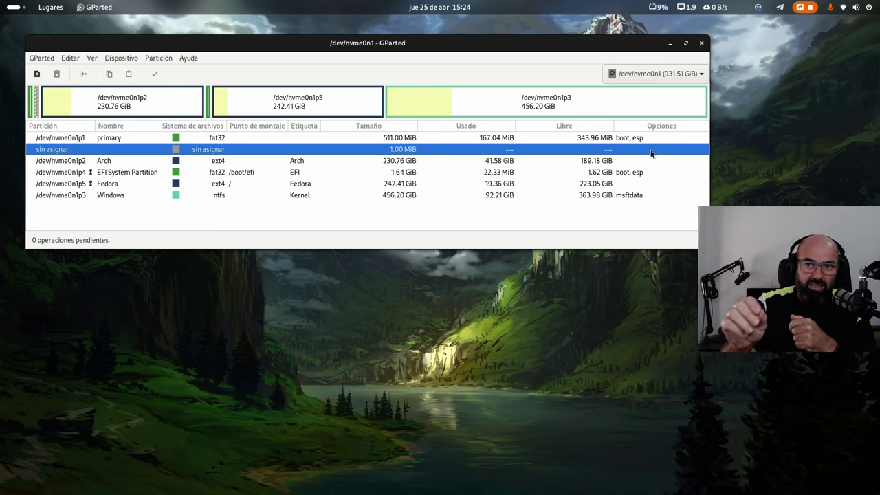
click(245, 175)
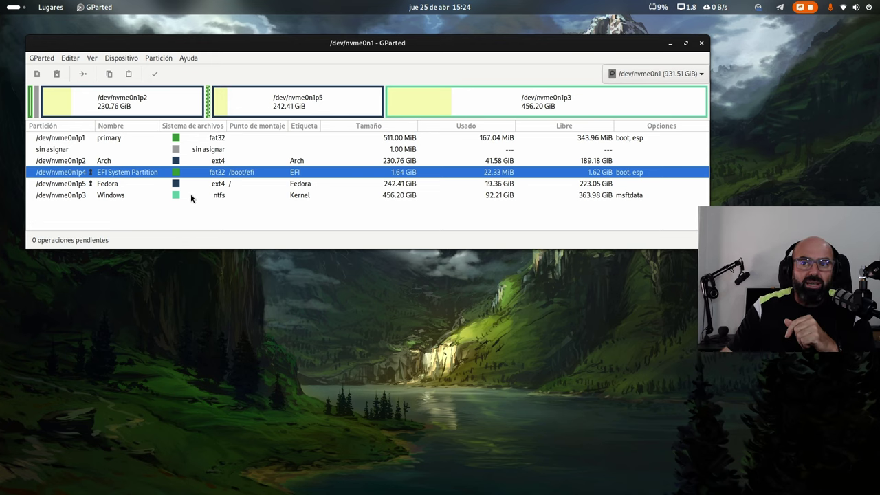
click(224, 186)
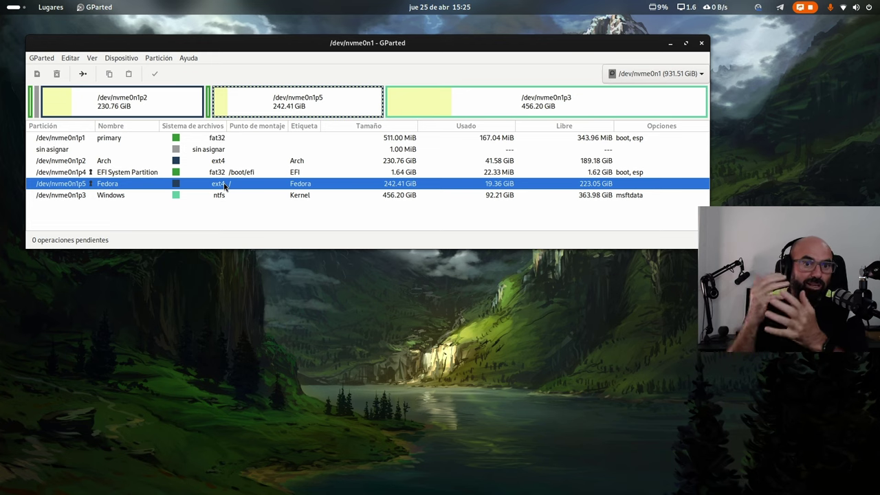
click(701, 43)
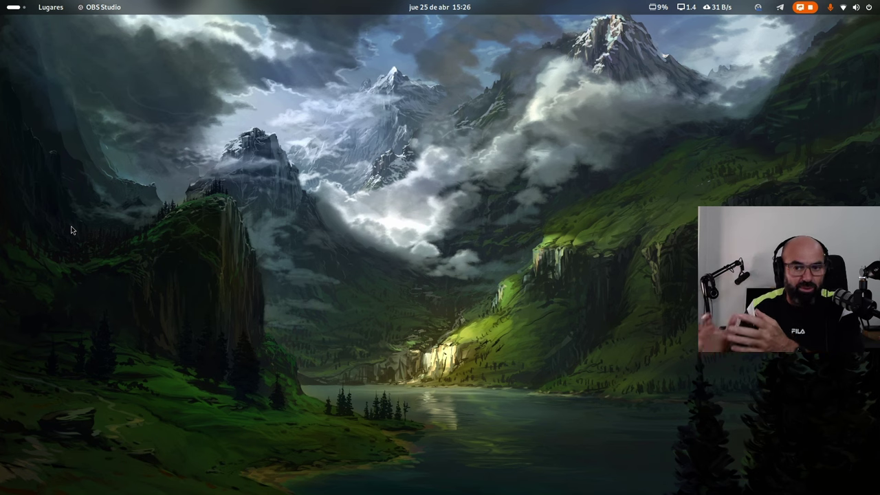
Step: Open the Capturas de pantalla folder inside Imágenes in the file manager, moving the window toward the middle of the desktop
click(51, 7)
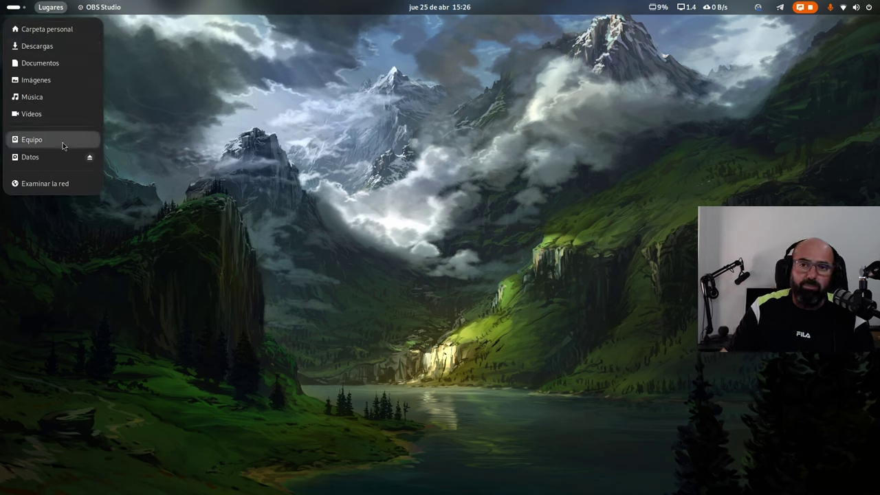
click(60, 80)
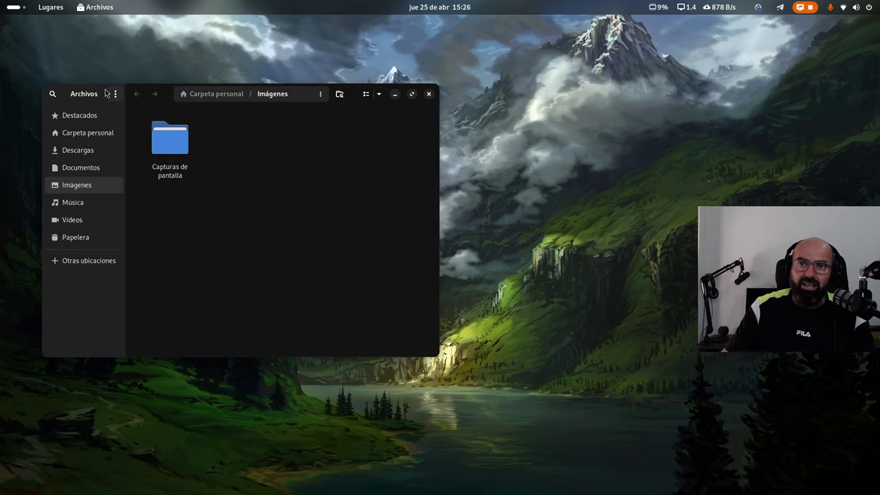
drag(68, 90, 187, 102)
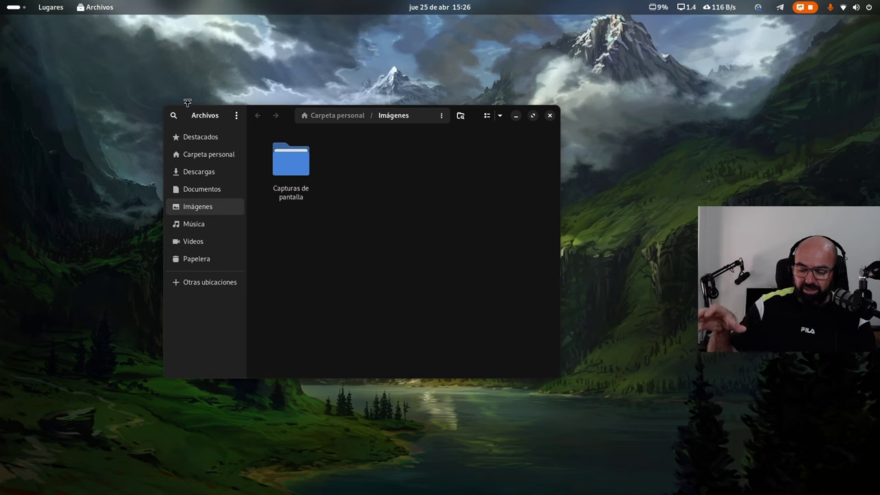
double_click(289, 175)
Step: View the boot priority photo photo_2024-04-25_15-04-34.jpg and close the image viewer
double_click(441, 153)
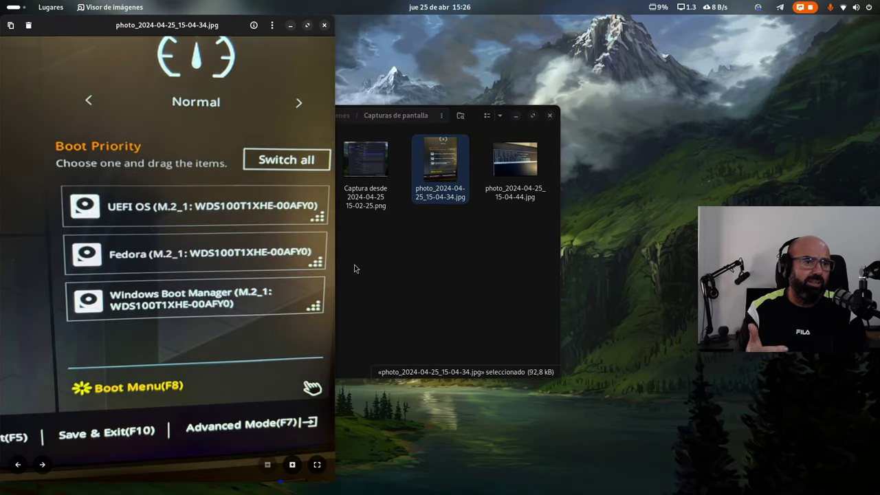
drag(121, 27, 251, 27)
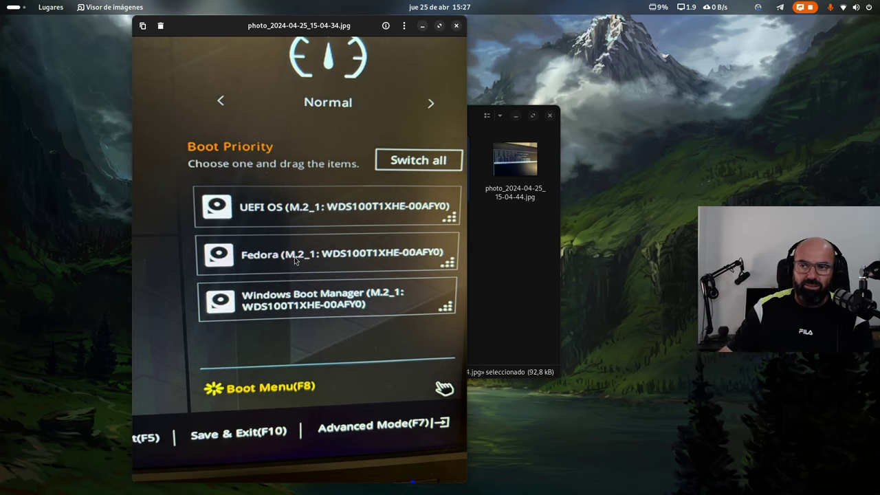
click(456, 26)
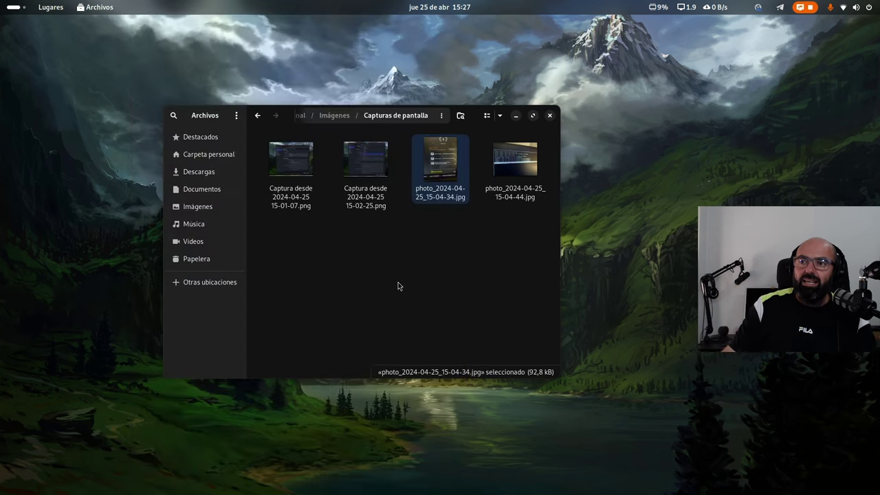
Step: View the boot menu photo photo_2024-04-25_15-04-44.jpg maximized, and close both the image viewer and the file manager
click(398, 284)
double_click(508, 157)
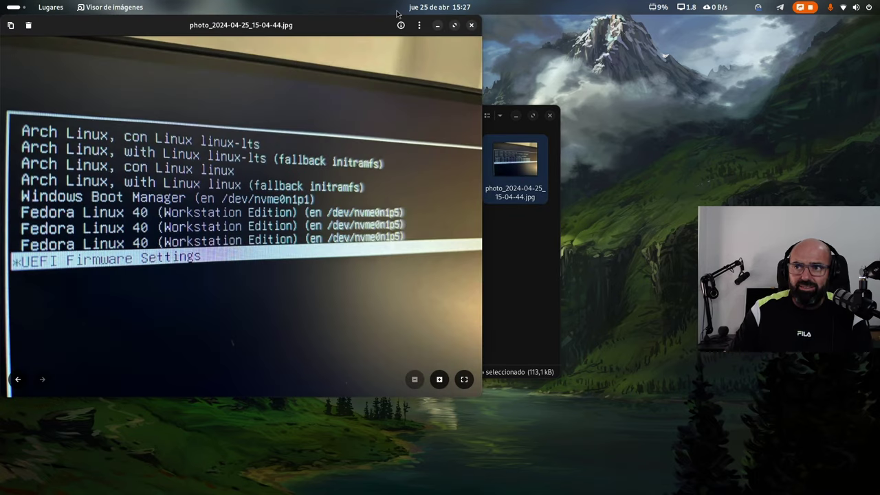
click(454, 26)
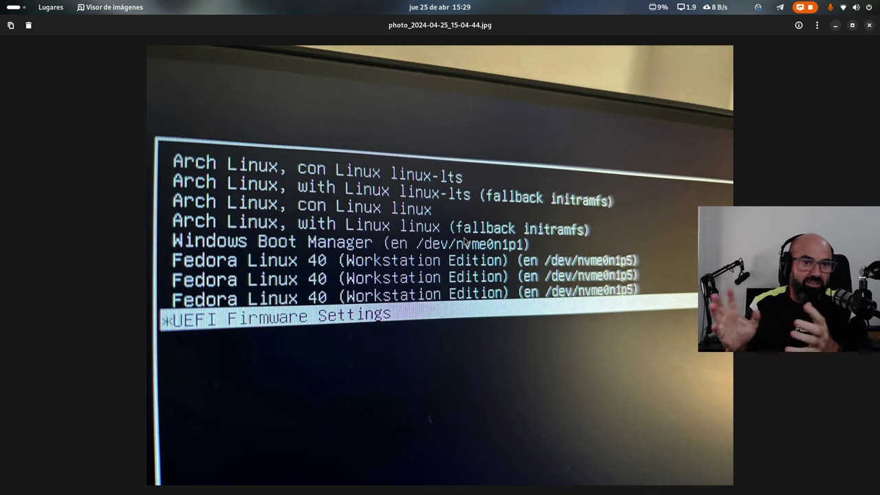
click(869, 24)
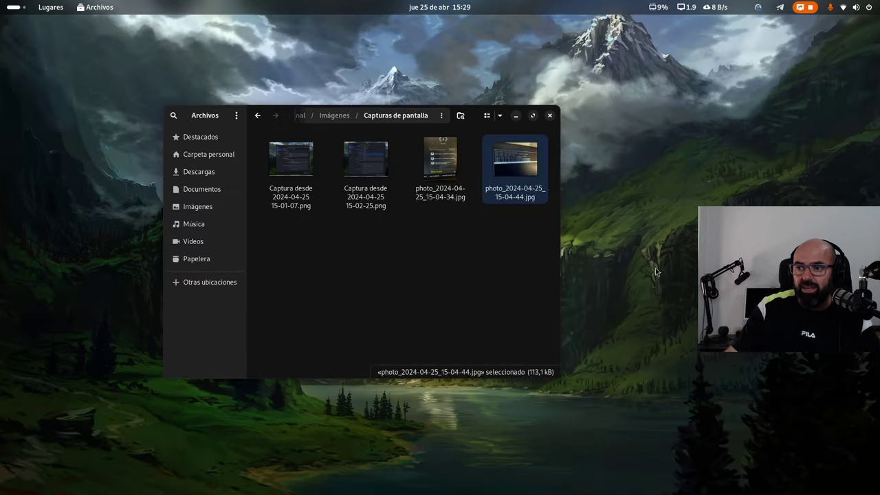
click(479, 291)
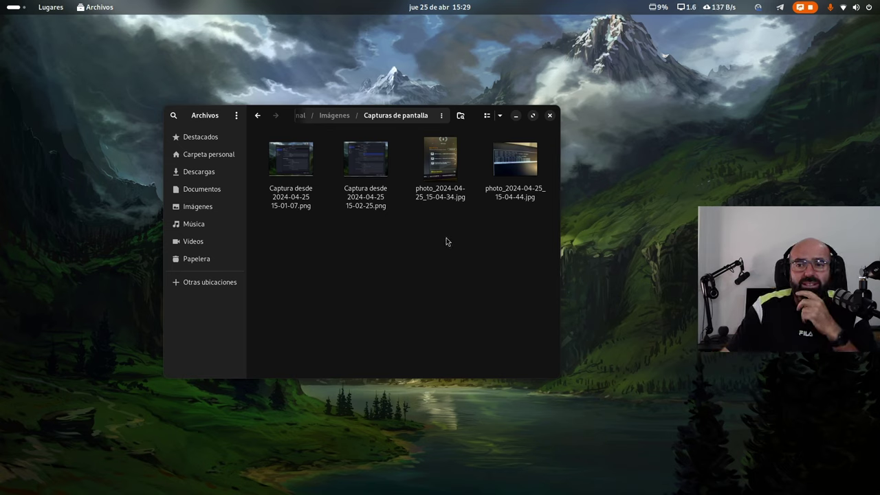
click(550, 116)
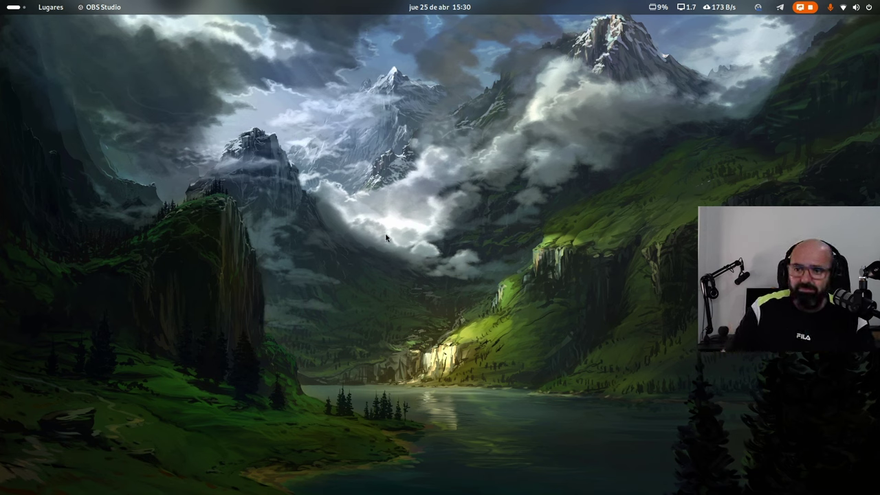
Step: Switch to the open Black Box terminal and move its window higher on the desktop
key(super)
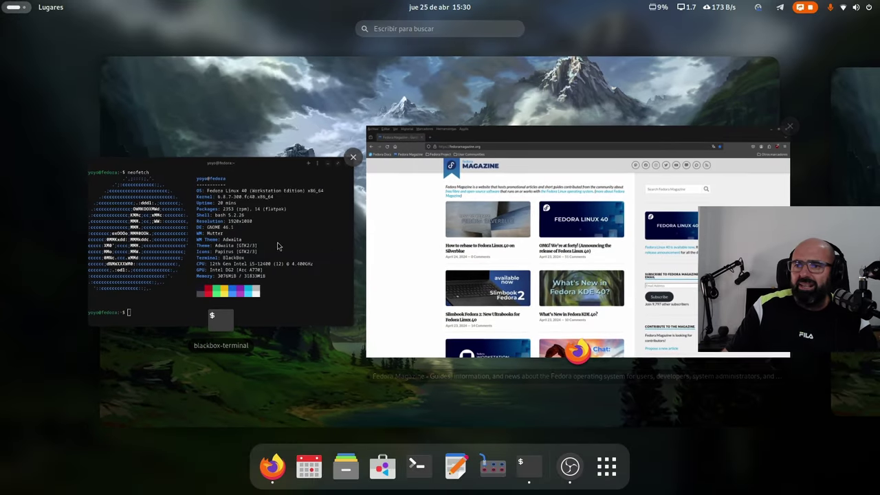
click(323, 255)
drag(242, 103, 338, 53)
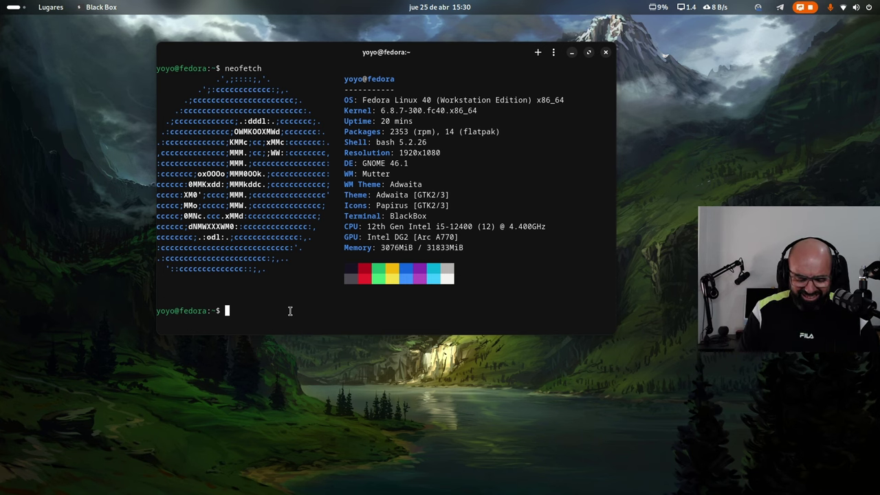
Step: Try to run the command sudo dnfdrogra, entering the account password for sudo
text(sudo d)
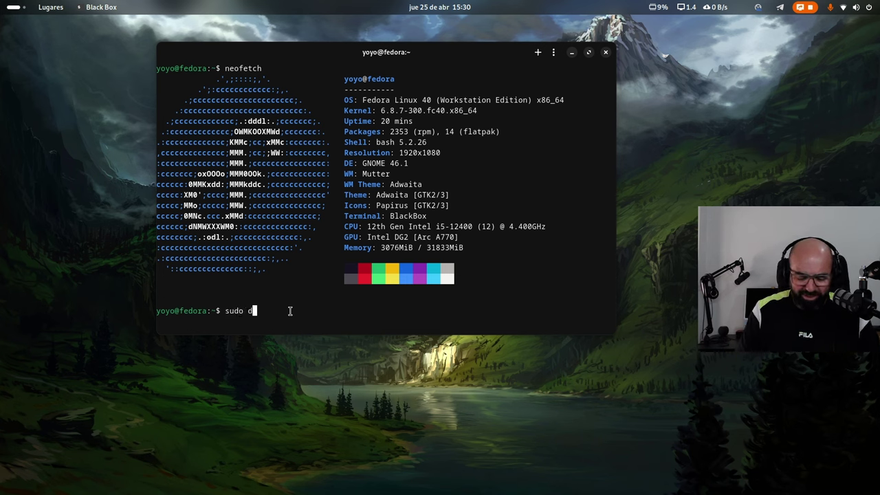
text(nfdras)
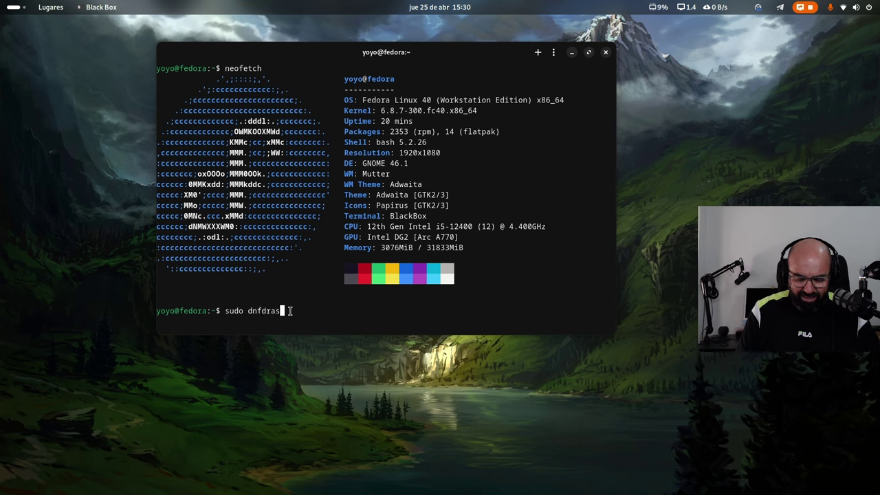
key(BackSpace)
key(BackSpace)
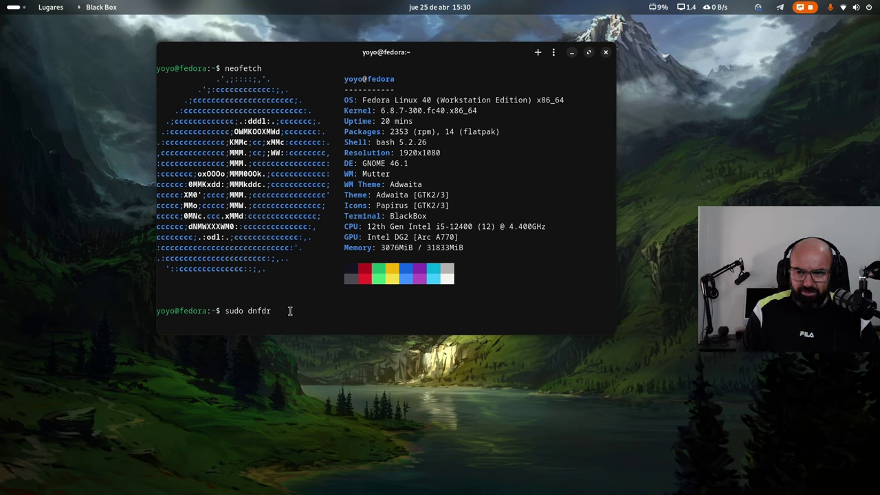
text(ogra)
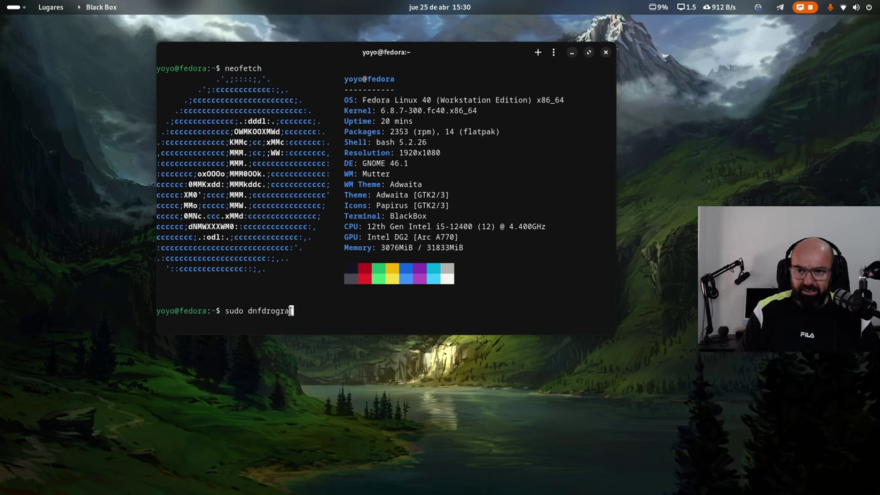
key(Return)
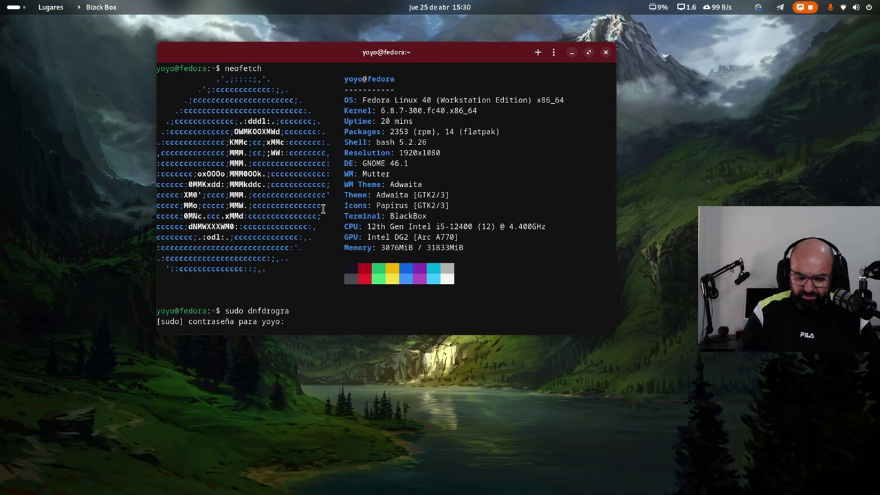
key(Return)
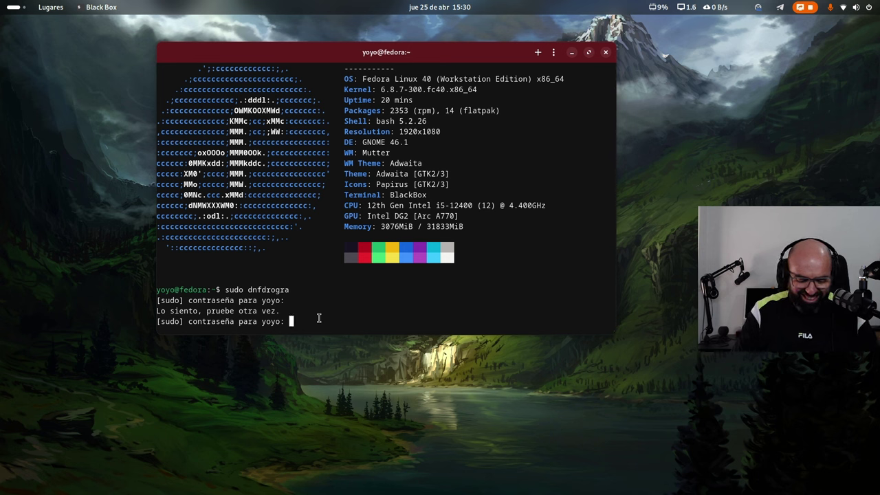
key(Return)
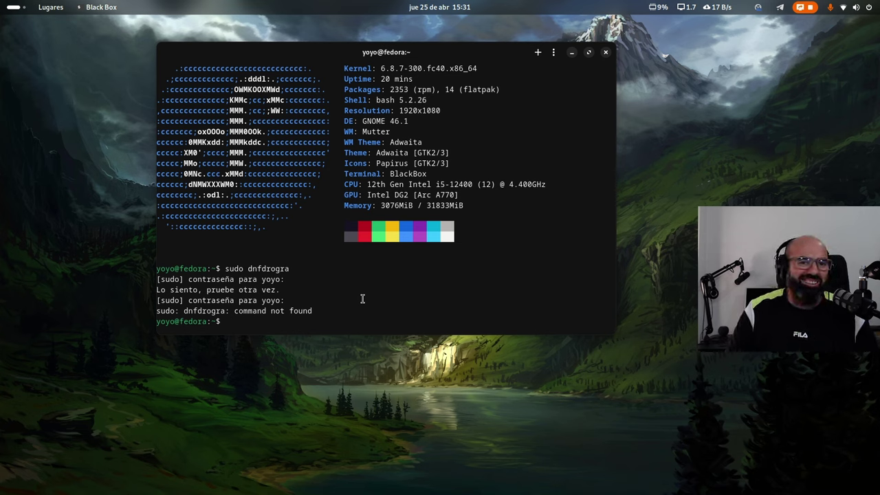
Step: Recall the previous command, correct it to sudo dnfdragora and run it to start the package manager
key(Up)
key(BackSpace)
key(BackSpace)
key(BackSpace)
key(BackSpace)
key(BackSpace)
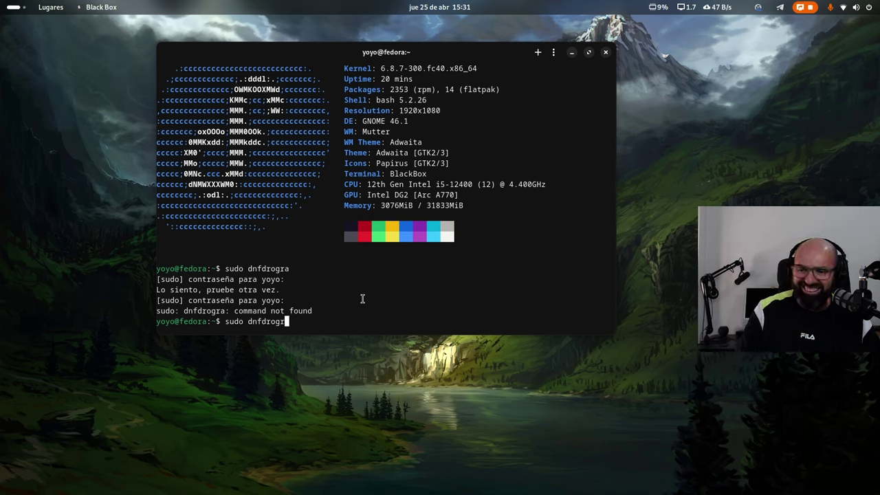
text(ra)
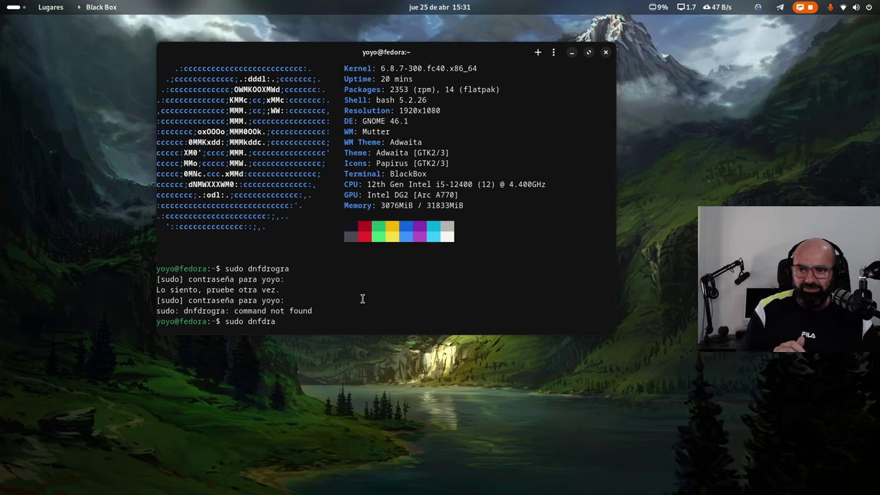
text(gora)
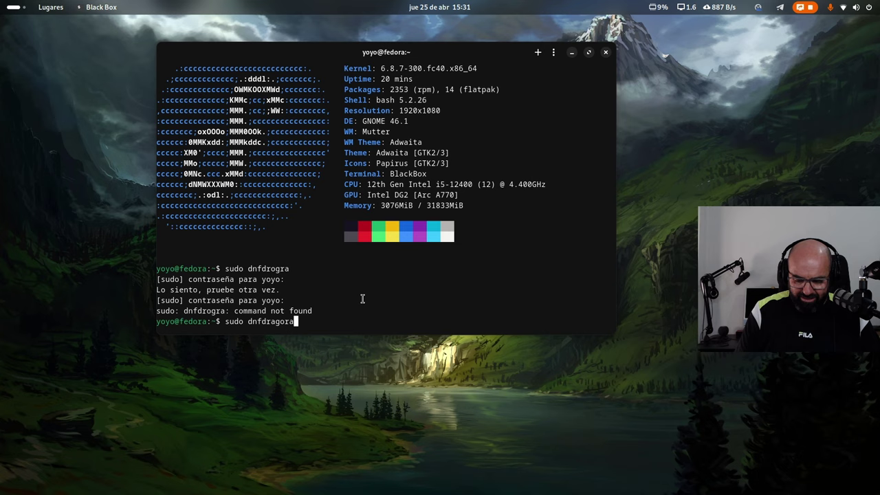
key(Return)
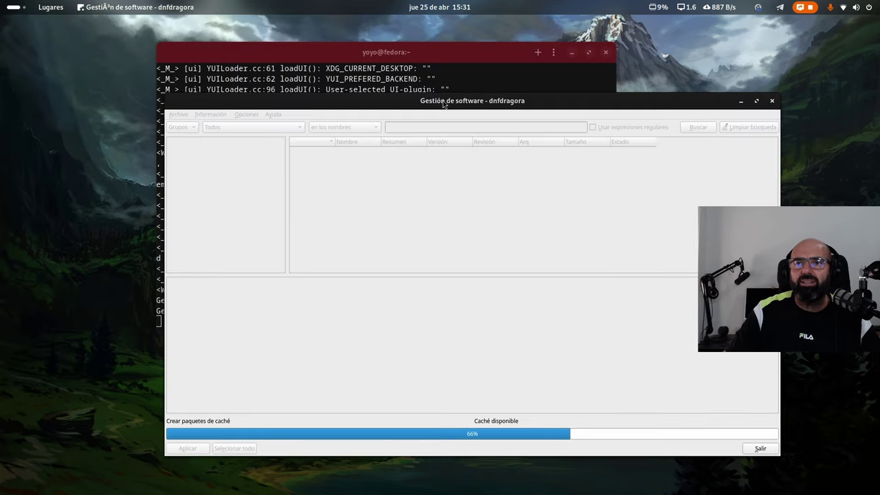
Step: Maximize the dnfdragora window and search package names for intel
drag(445, 103, 406, 78)
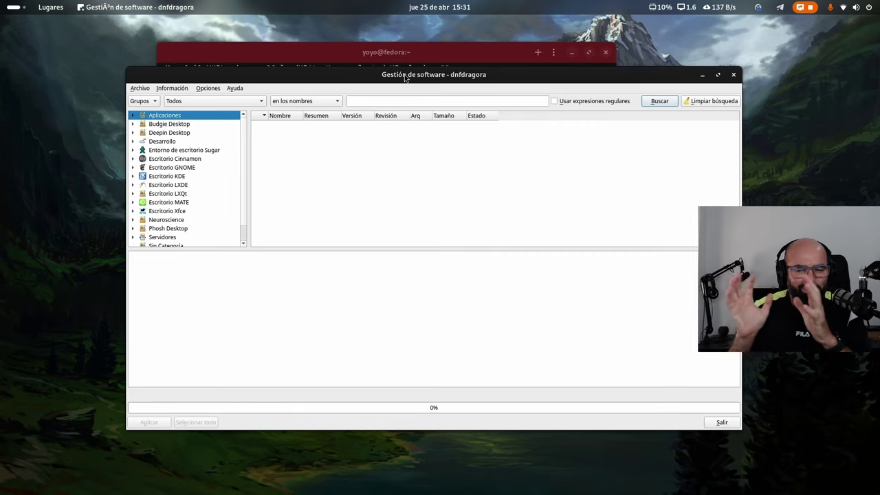
click(718, 74)
click(239, 49)
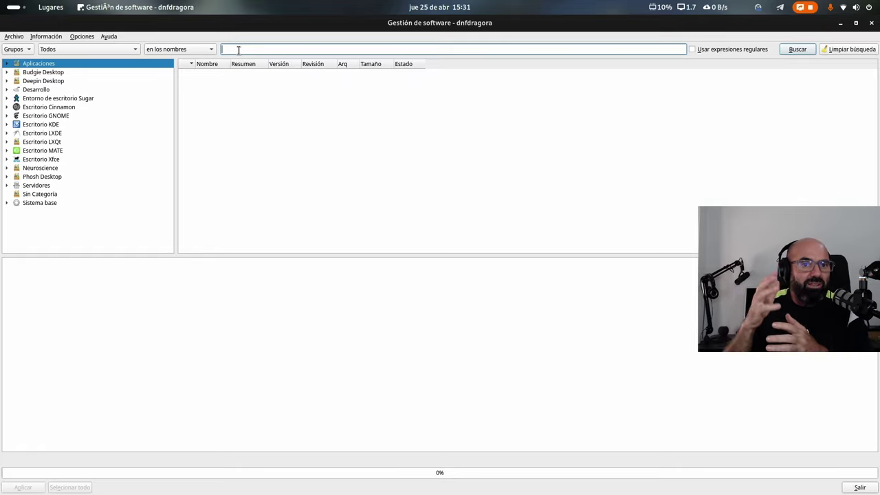
text(intel)
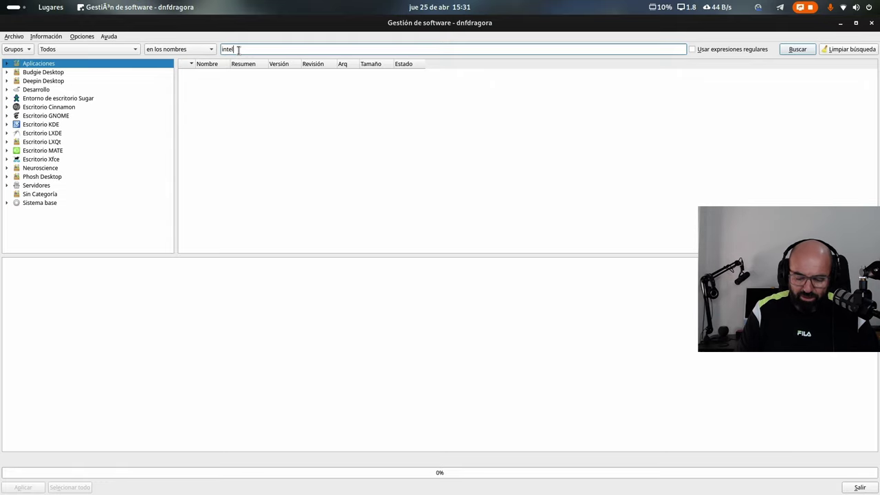
key(Return)
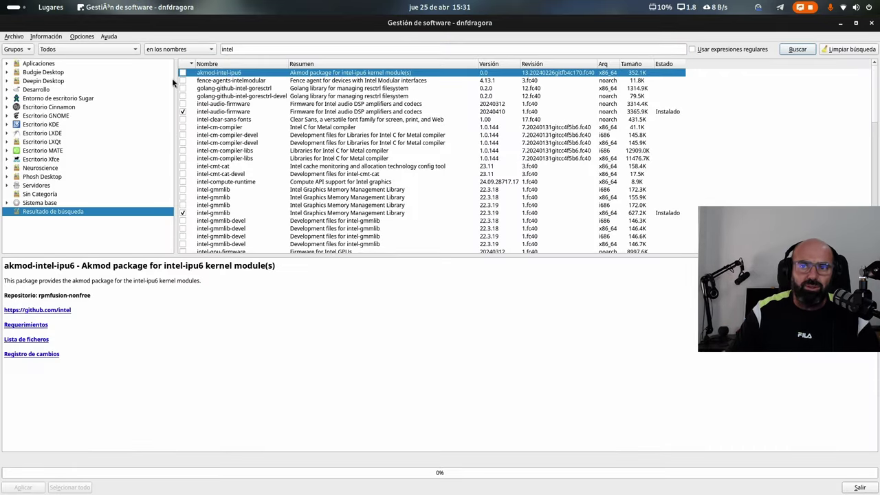
Step: Browse the list of Intel packages down to the libva-intel-media-driver entries and return to its beginning
scroll(358, 204, down, 5)
scroll(358, 204, down, 10)
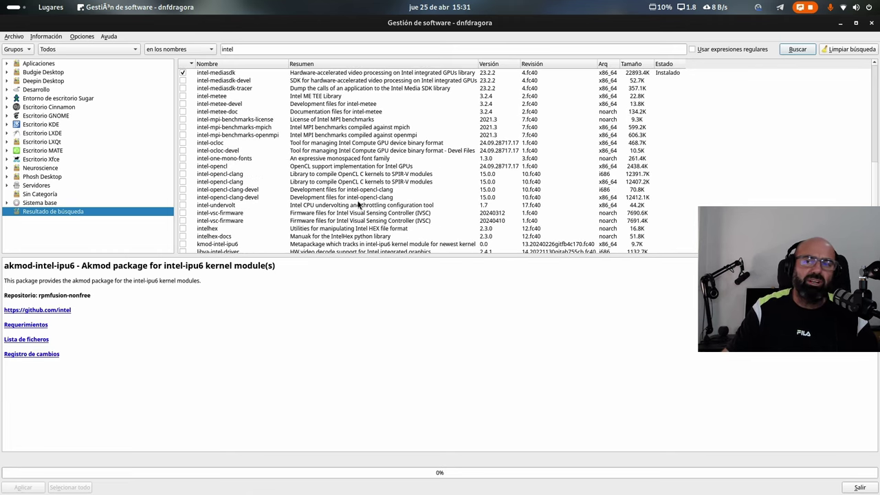
scroll(360, 200, down, 2)
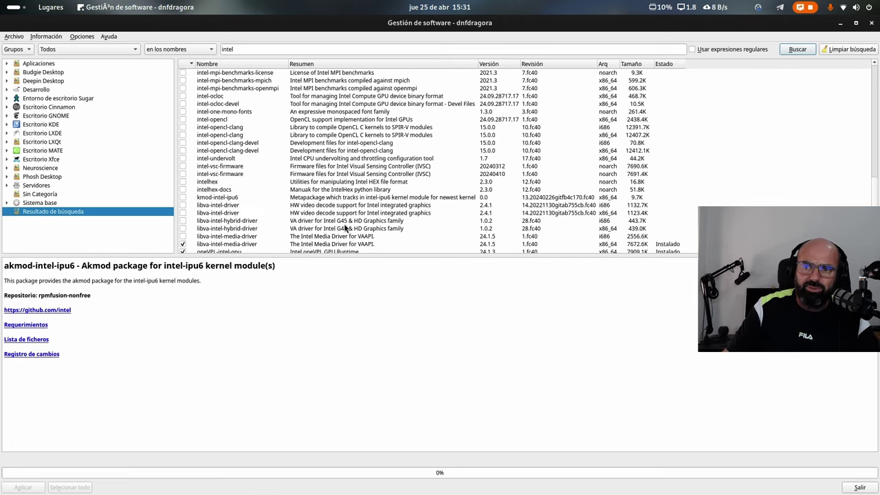
scroll(348, 222, up, 10)
scroll(331, 217, up, 3)
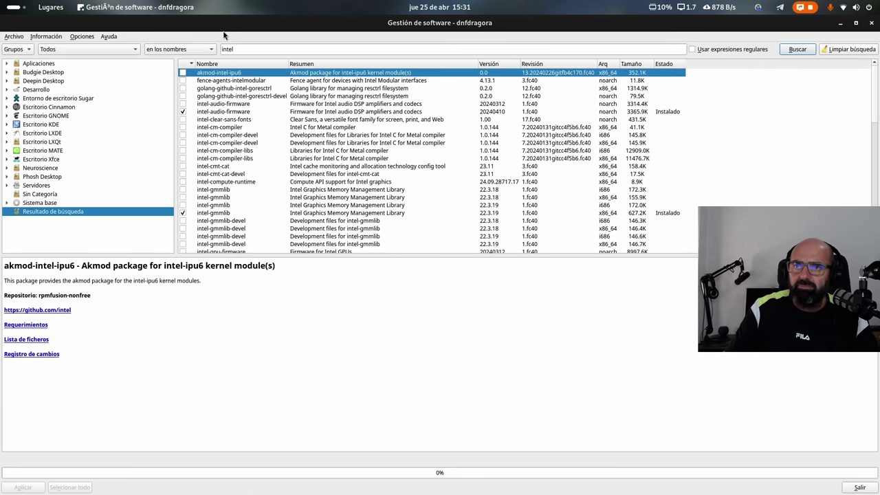
Step: Try to search package names for intelpipewire
click(240, 50)
text(ip)
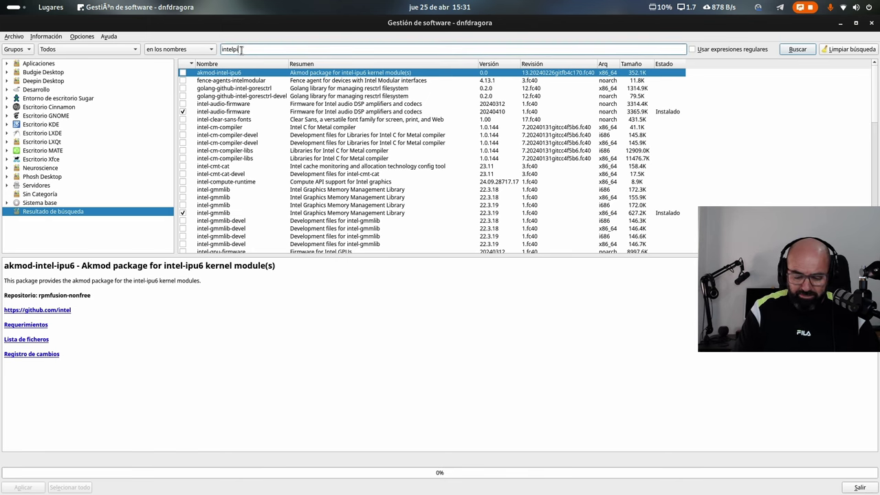
text(u6)
key(Return)
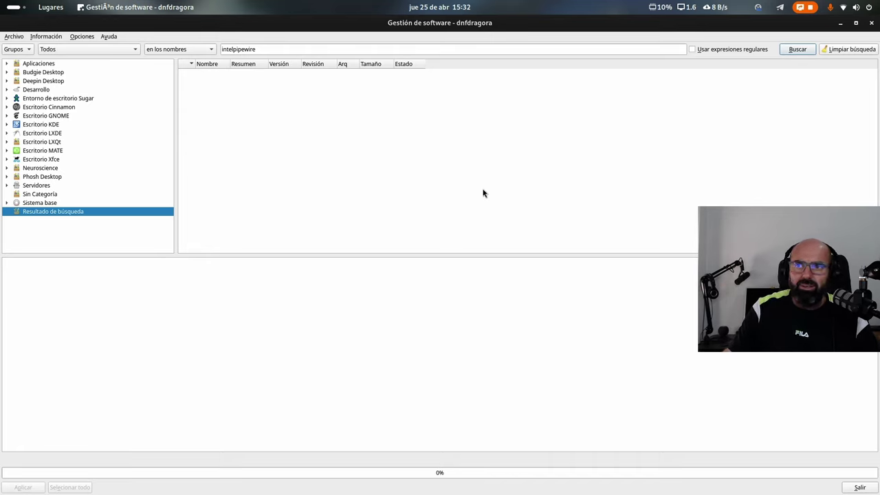
Step: Clear the search text and search package names for pipewire
click(267, 48)
key(BackSpace)
key(BackSpace)
key(BackSpace)
key(BackSpace)
key(BackSpace)
key(BackSpace)
key(BackSpace)
key(BackSpace)
key(BackSpace)
key(BackSpace)
key(BackSpace)
key(BackSpace)
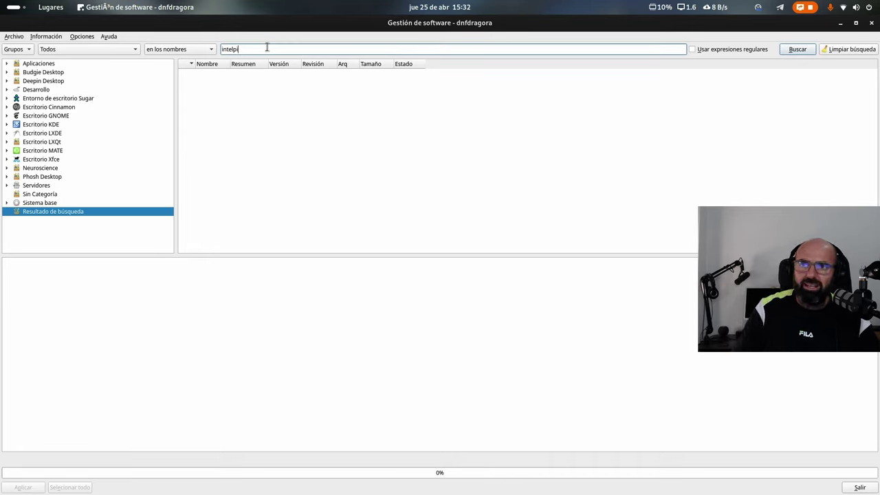
key(BackSpace)
text(pipe)
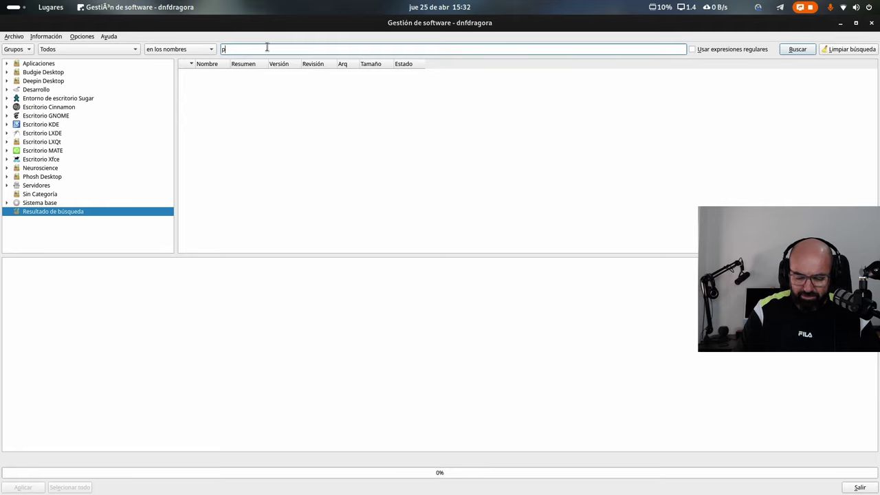
text(wire)
key(Return)
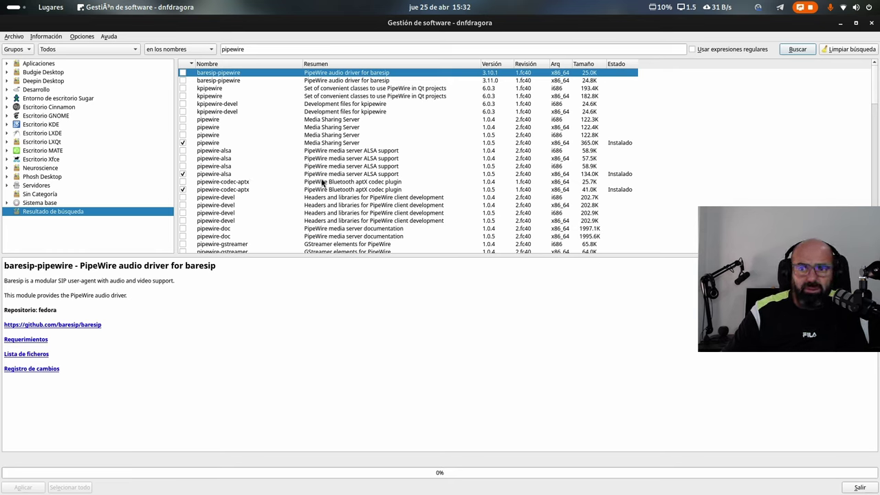
Step: View the details of the installed pipewire-codec-aptx and pipewire-module-x11 packages
click(236, 191)
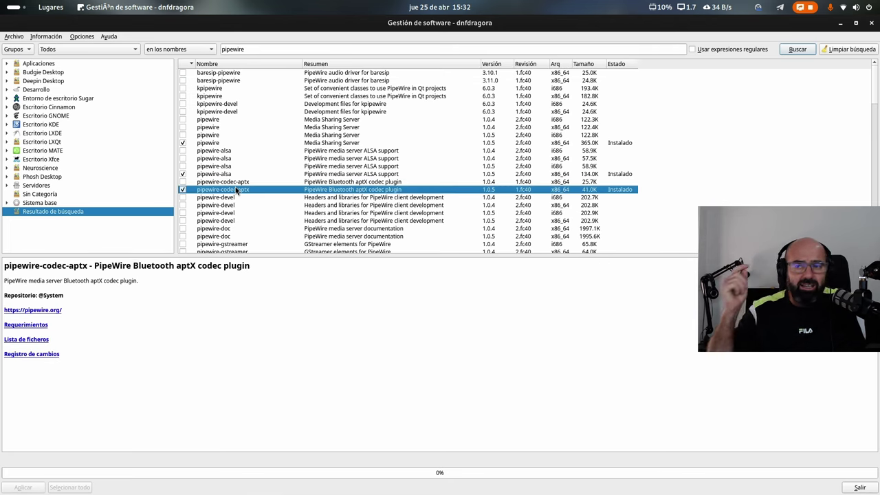
scroll(296, 173, down, 2)
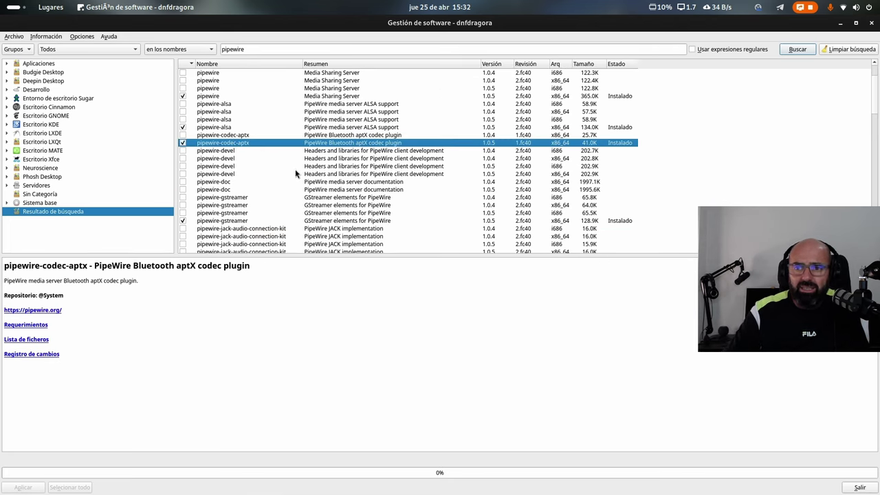
scroll(296, 173, down, 1)
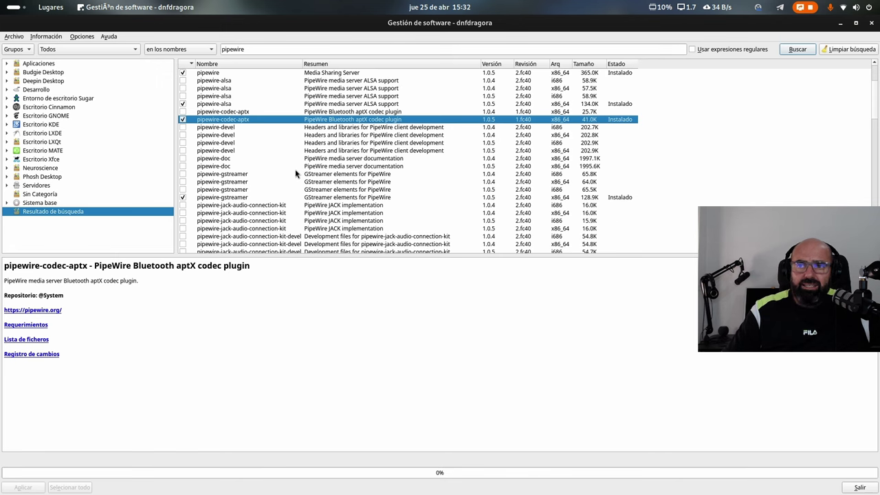
scroll(295, 173, down, 9)
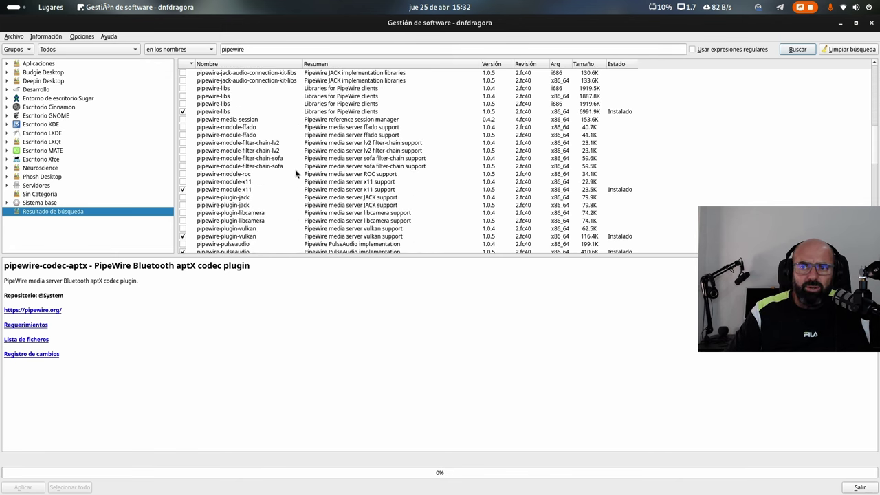
click(235, 189)
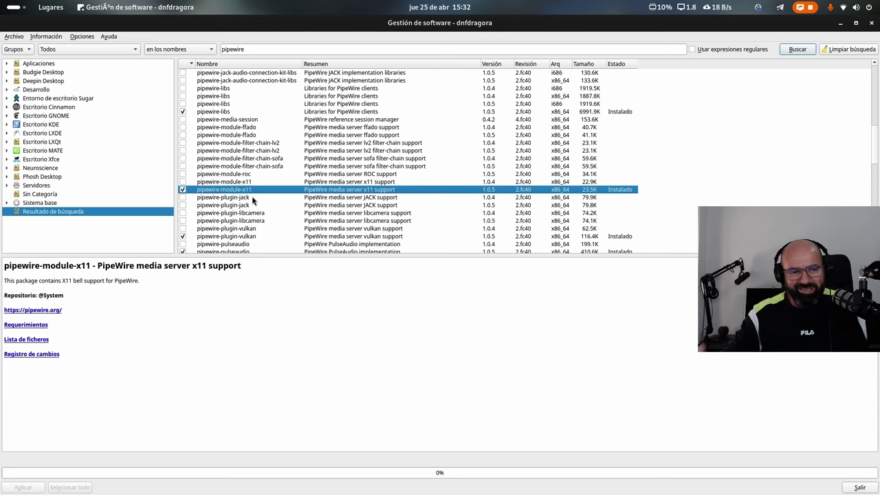
Step: Check the installed pipewire-plugin-vulkan, pipewire-v4l2 and pipewire-utils packages and browse the remaining PipeWire entries to the end of the list
scroll(353, 206, down, 2)
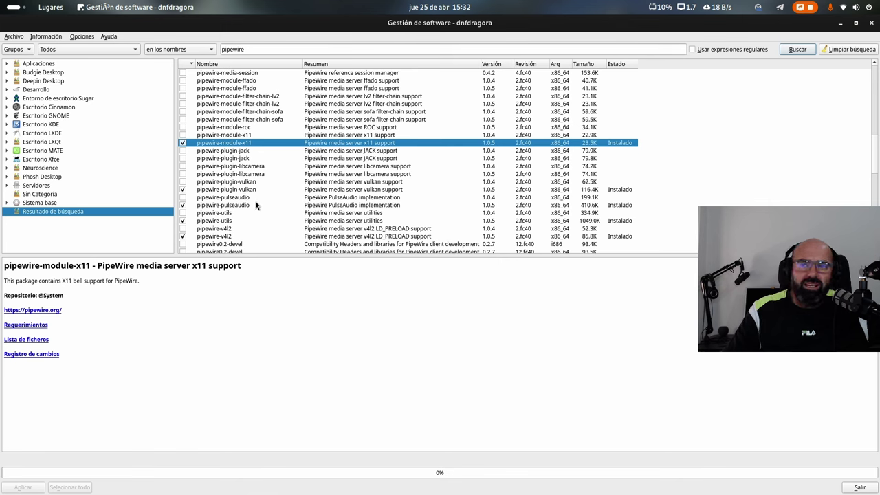
scroll(280, 215, down, 1)
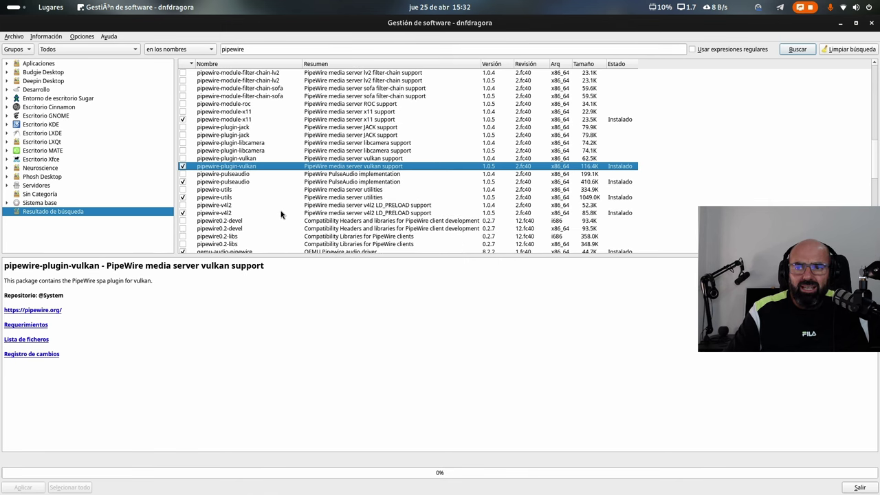
click(227, 216)
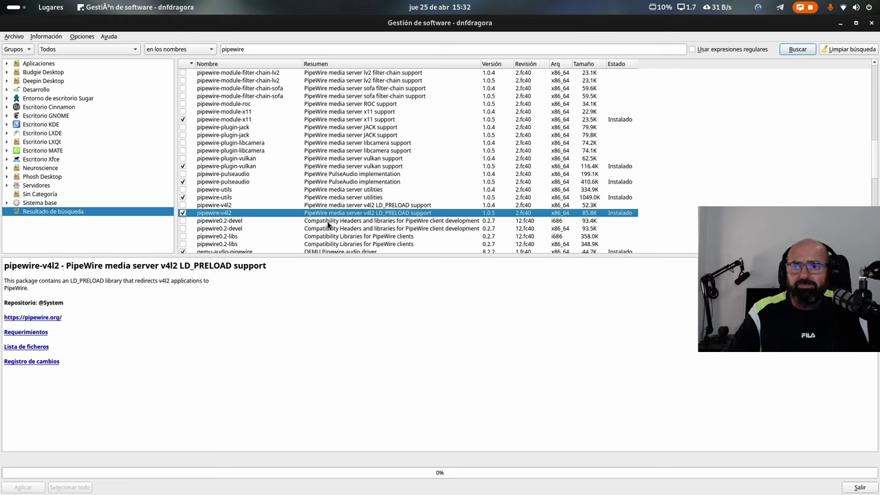
click(288, 198)
scroll(383, 196, down, 1)
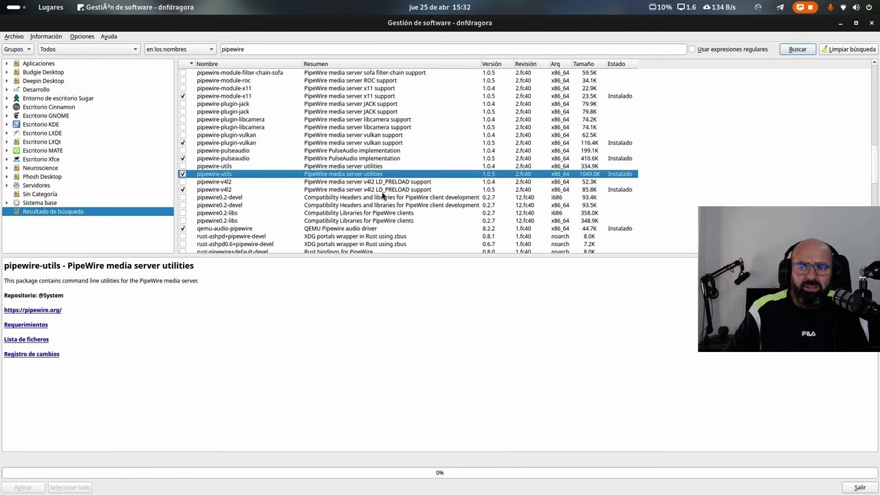
scroll(383, 196, down, 10)
scroll(383, 195, up, 6)
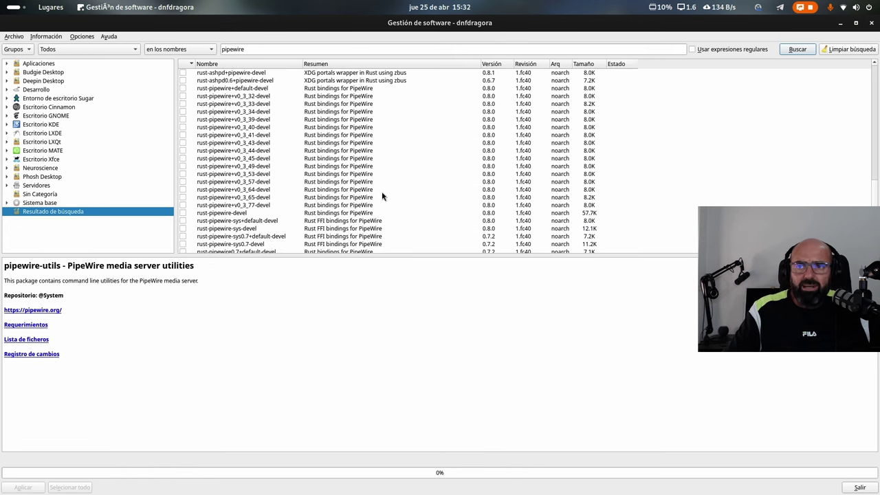
scroll(383, 196, down, 8)
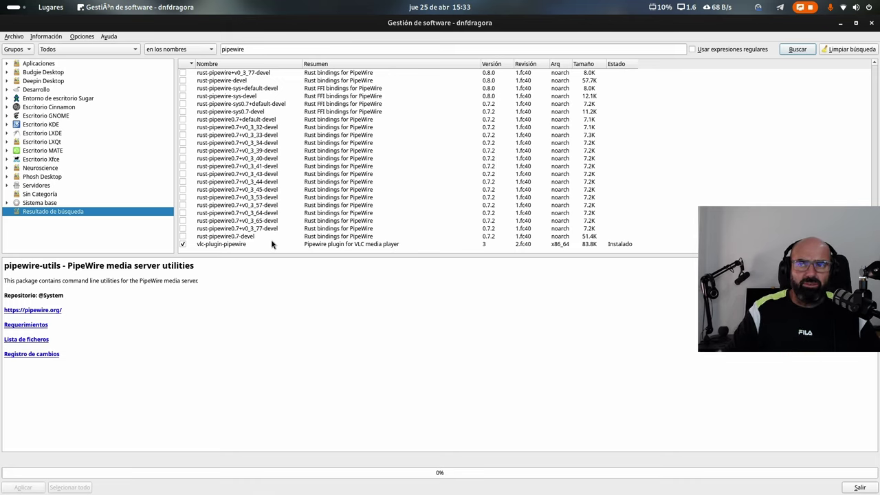
Step: Replace the search text with av1 and search package names for it
double_click(259, 50)
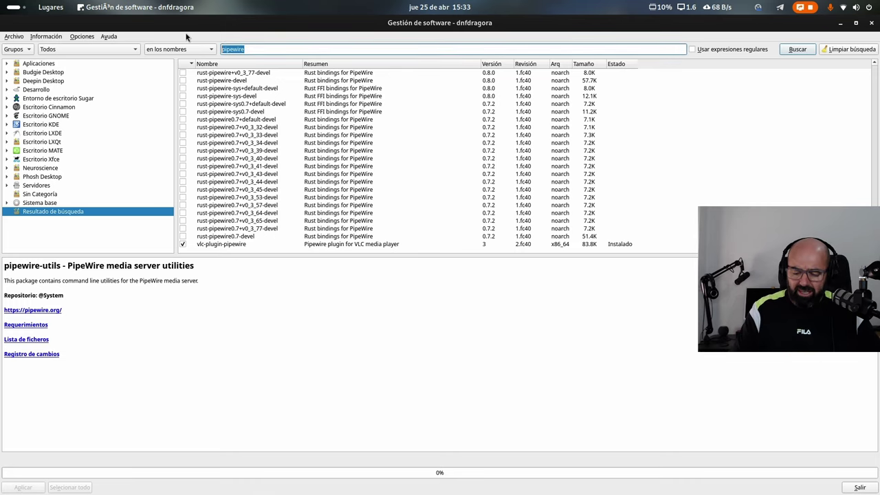
key(BackSpace)
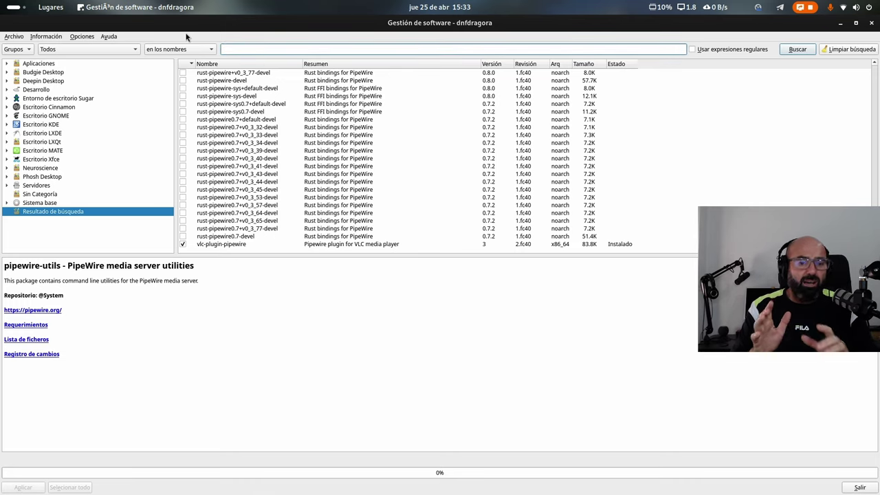
text(av)
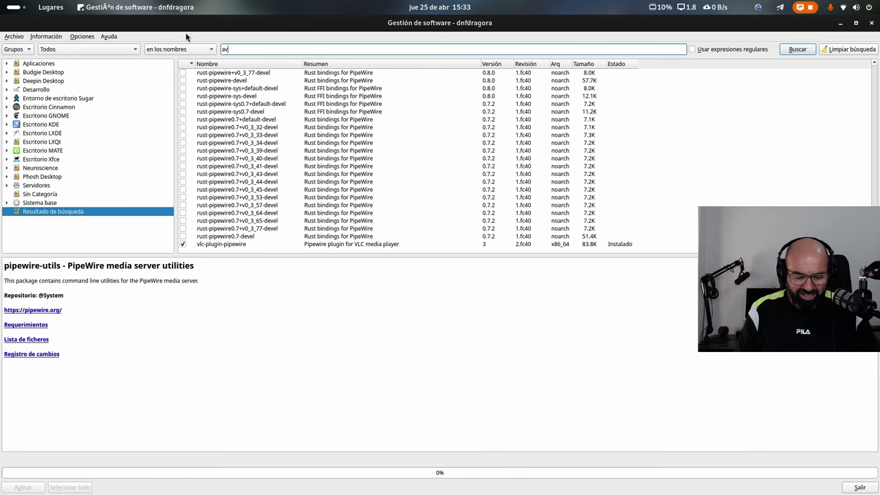
text(1)
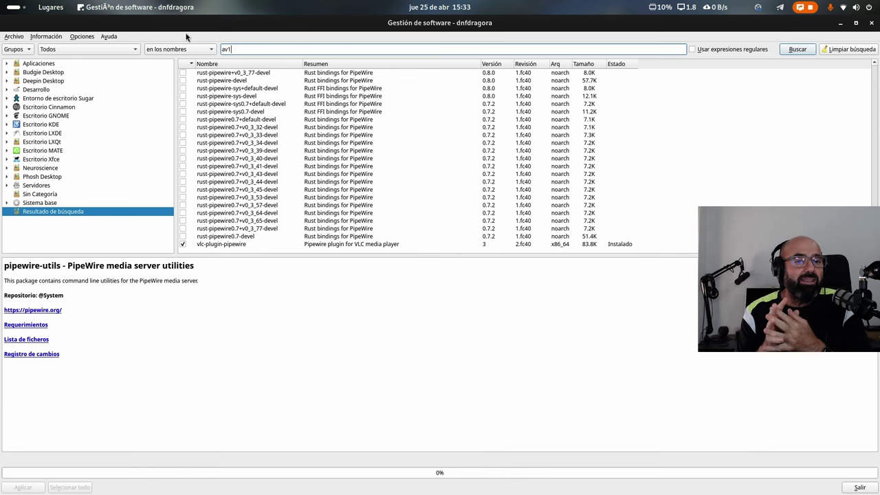
key(Return)
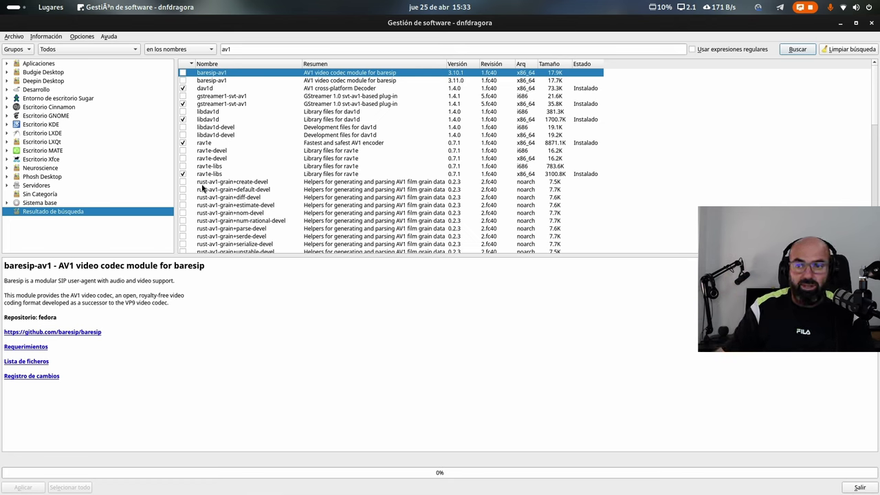
Step: Examine the AV1 package list, selecting the installed dav1d, gstreamer1-svt-av1, svt-av1-libs and svt-av1 entries
click(212, 90)
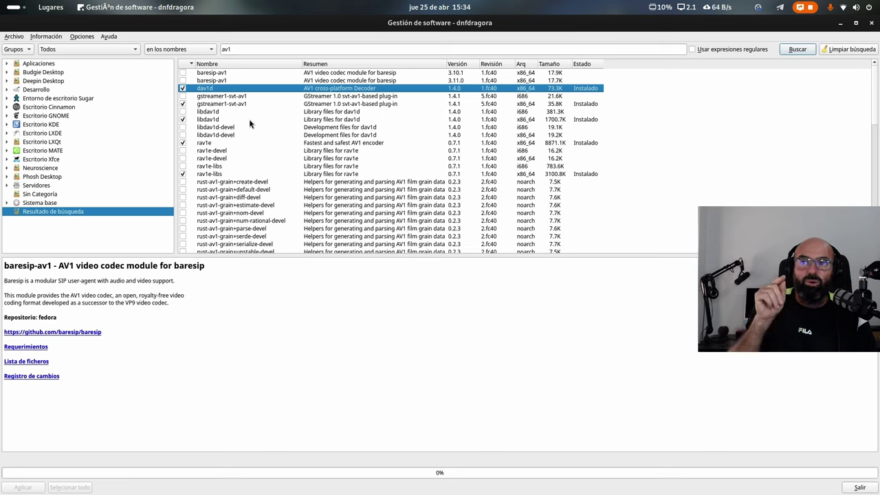
key(Down)
key(Down)
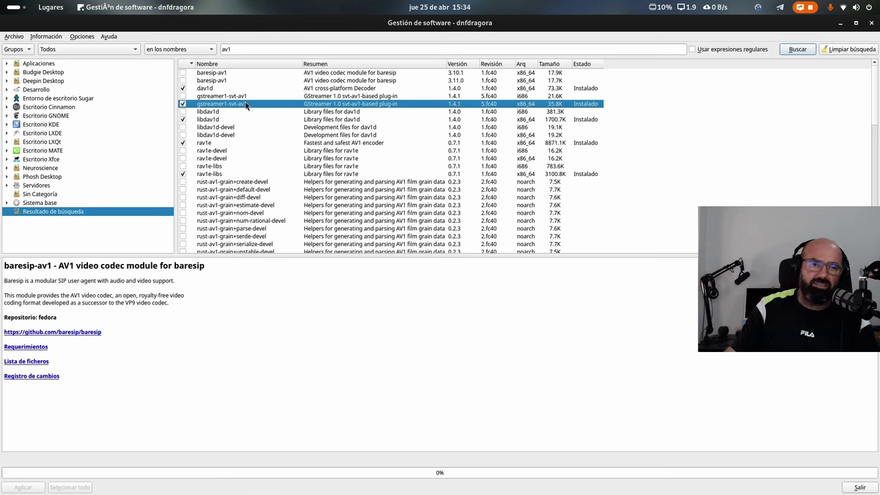
scroll(264, 141, down, 2)
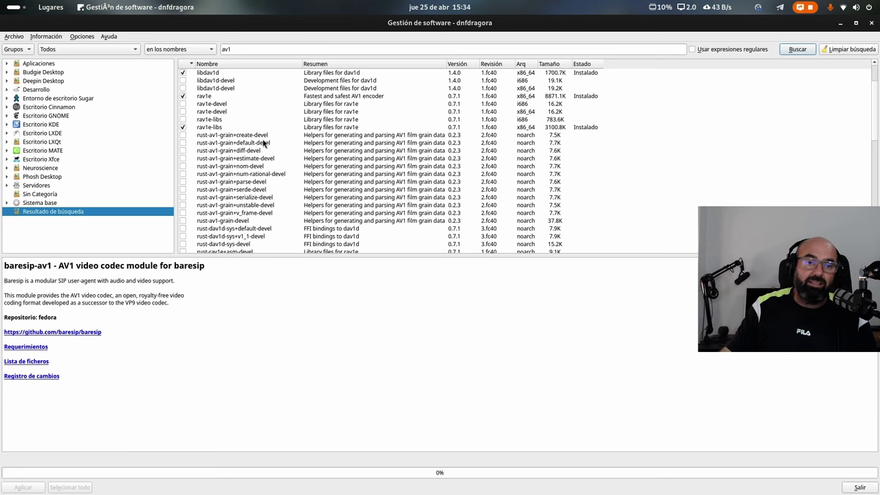
scroll(263, 141, down, 10)
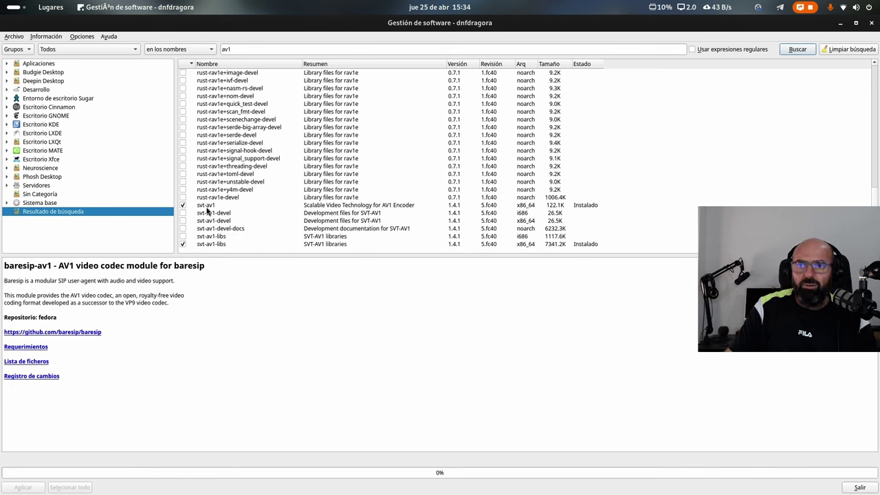
click(203, 245)
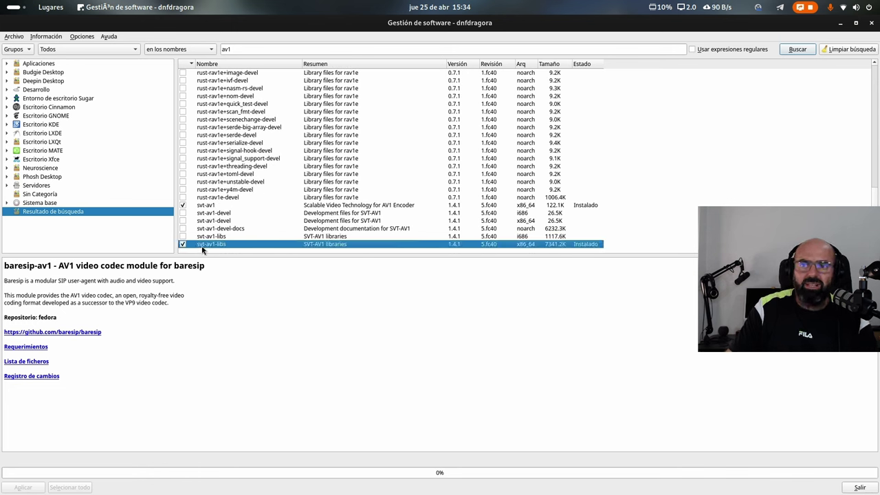
click(212, 206)
scroll(237, 225, up, 8)
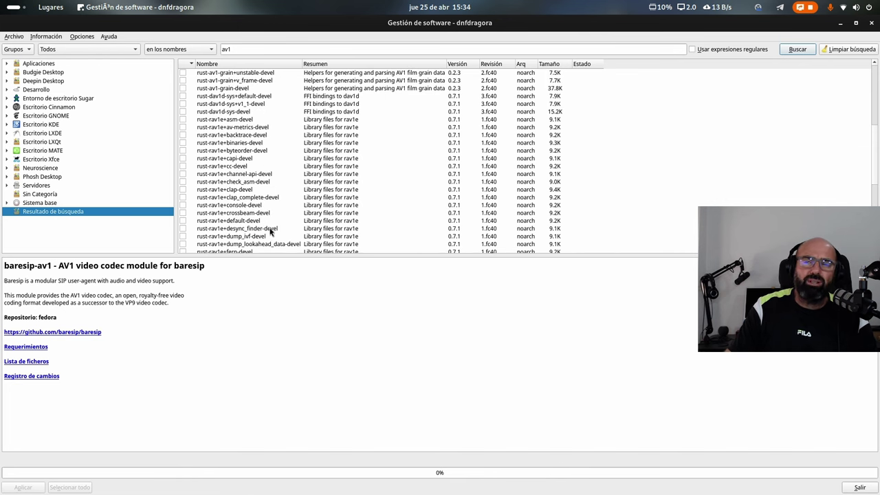
scroll(270, 227, up, 8)
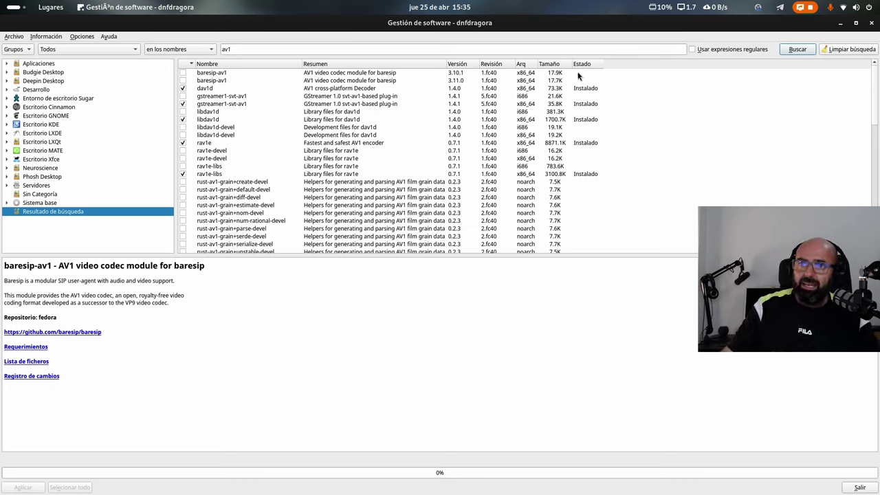
Step: Search package names for vaapi to check the x86_64 gstreamer1-vaapi package, and quit the package manager
double_click(250, 49)
text(vaapi)
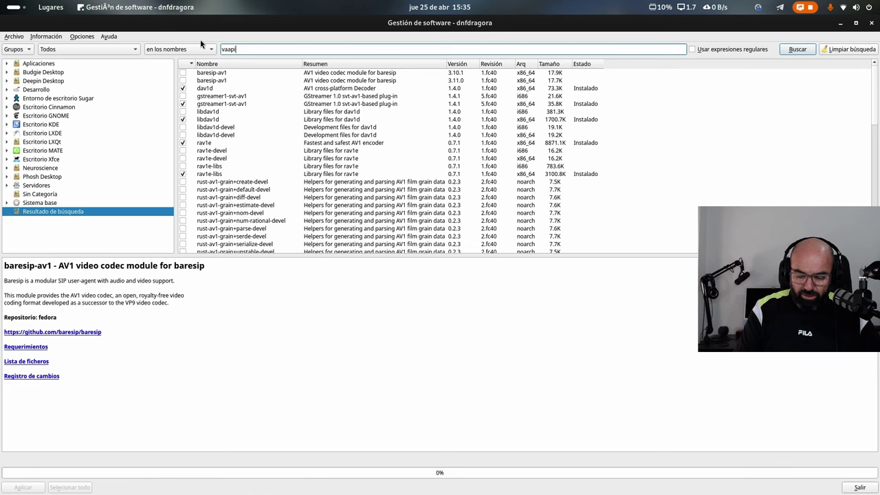
key(Return)
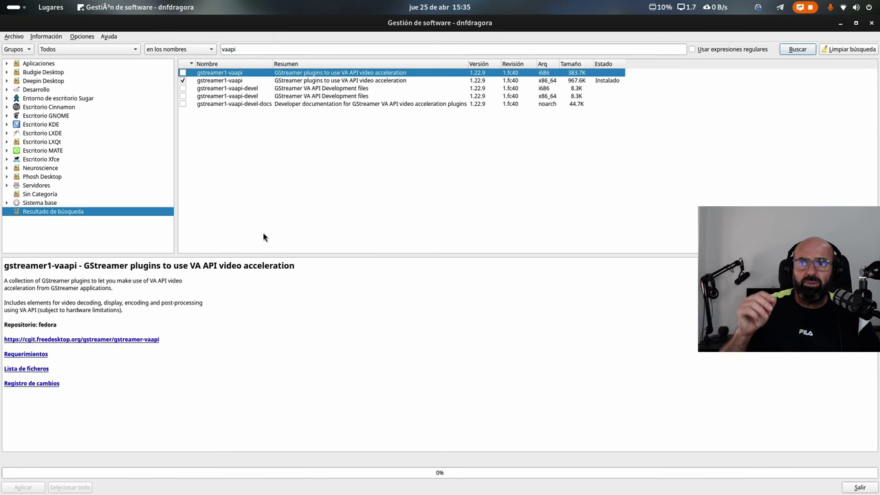
key(Down)
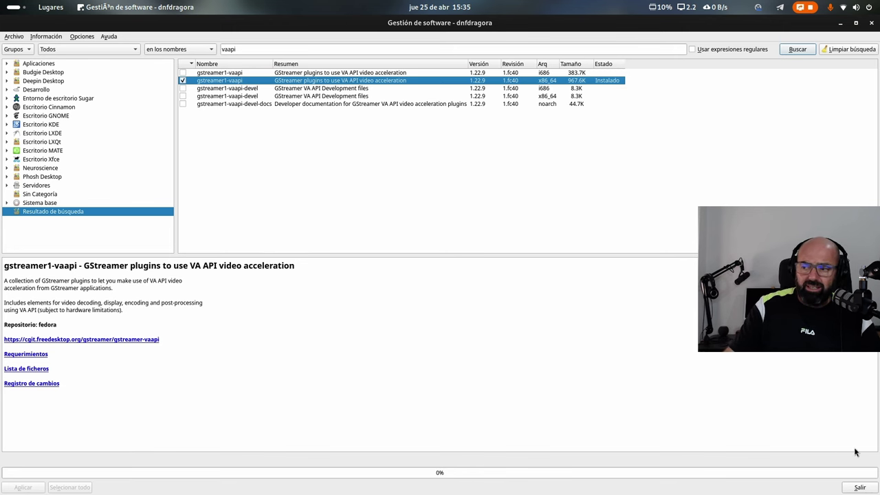
click(865, 488)
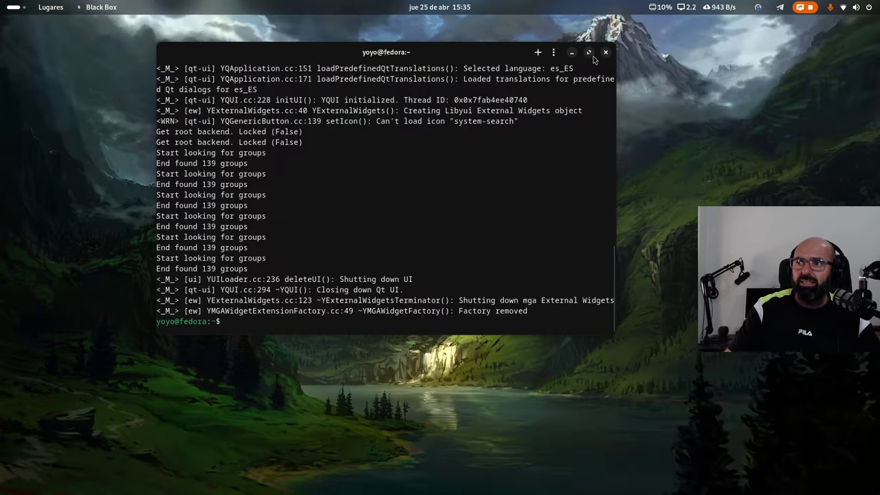
Step: Minimize the terminal and browse from the home folder in Files to Imágenes, opening the Capturas de pantalla folder
click(572, 54)
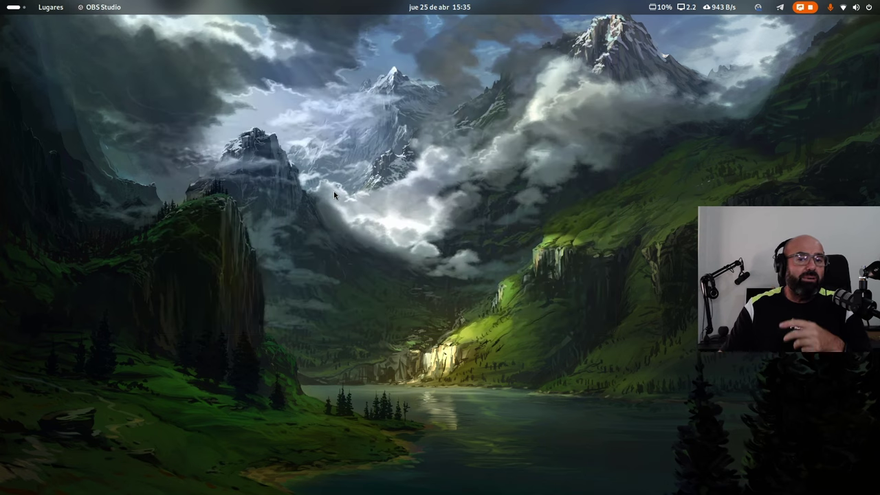
click(51, 6)
click(31, 29)
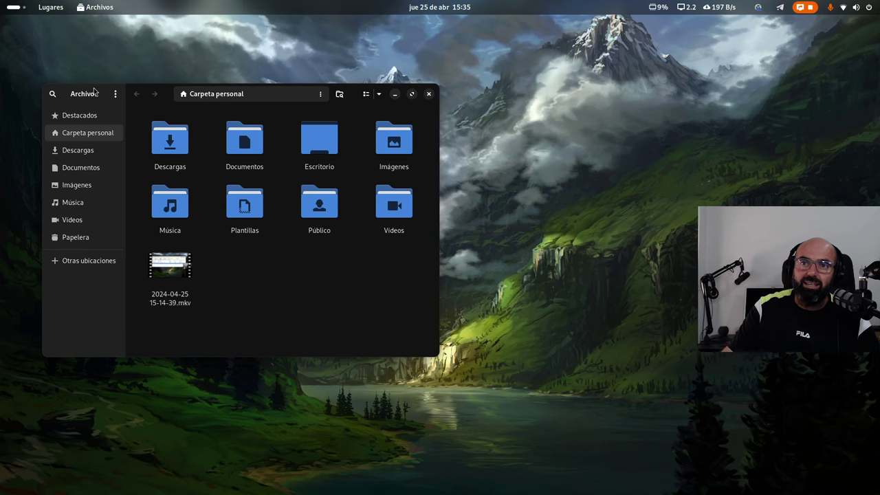
drag(99, 92, 213, 91)
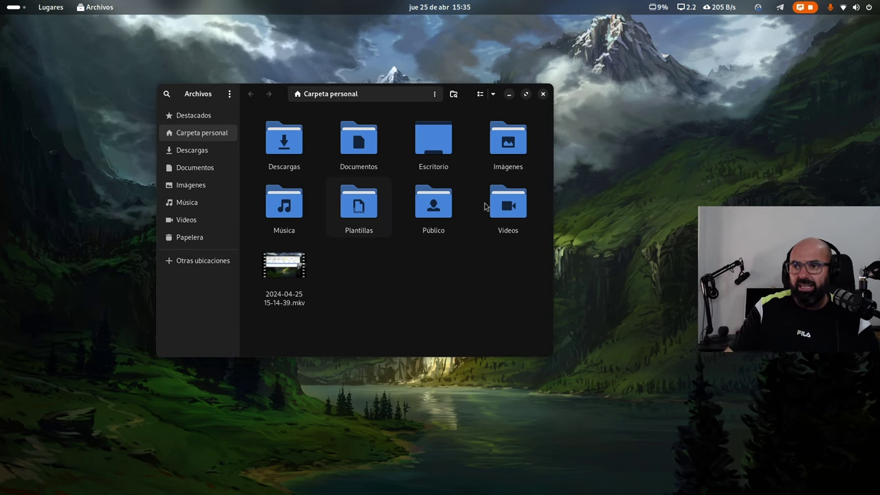
double_click(507, 150)
double_click(282, 168)
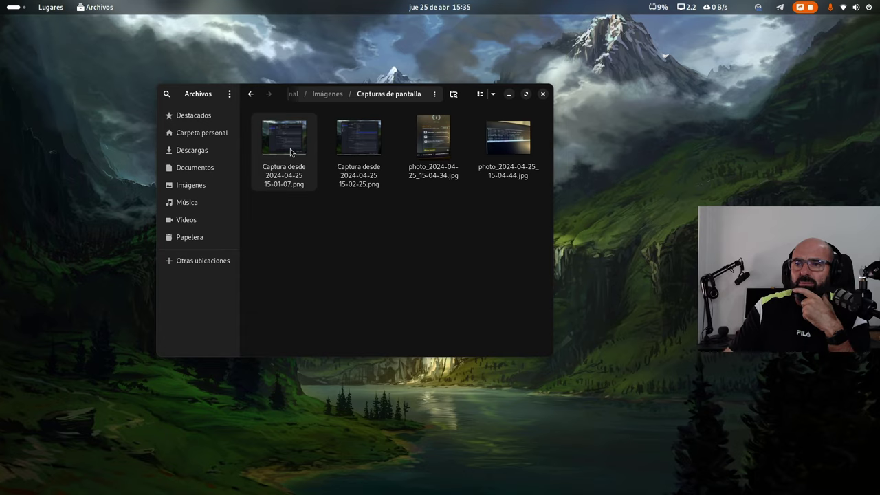
double_click(291, 149)
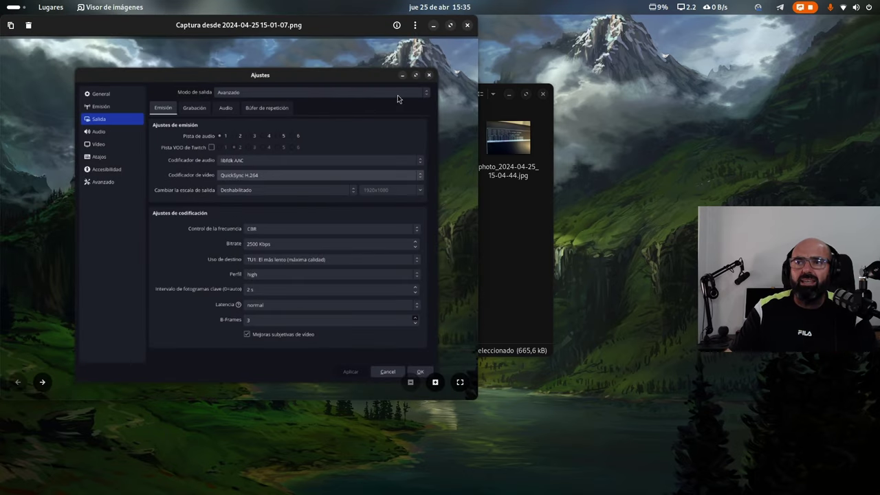
click(450, 26)
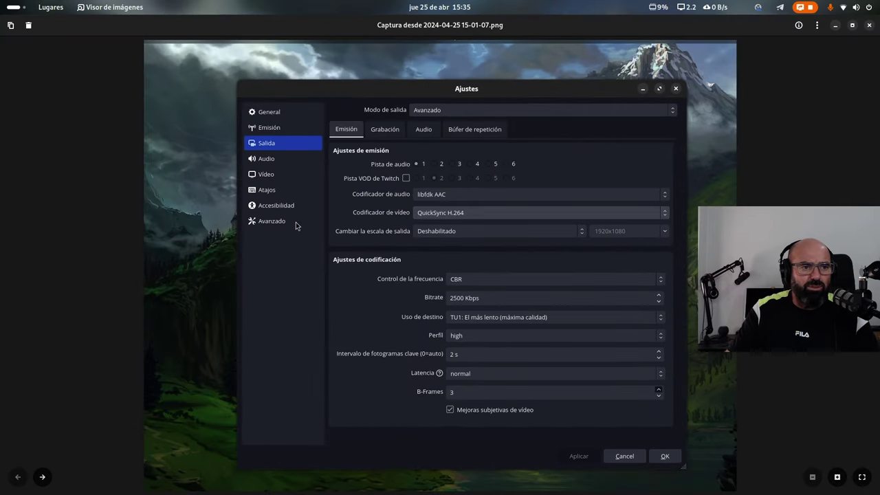
scroll(296, 222, up, 3)
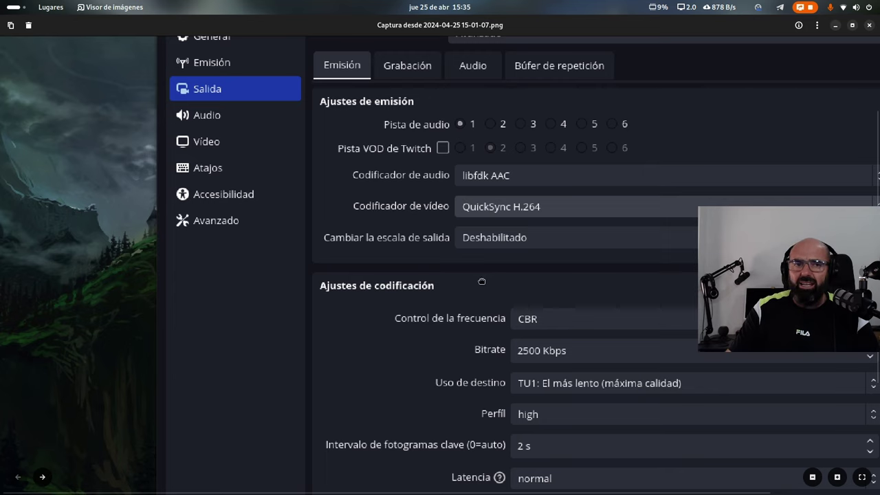
drag(482, 281, 337, 303)
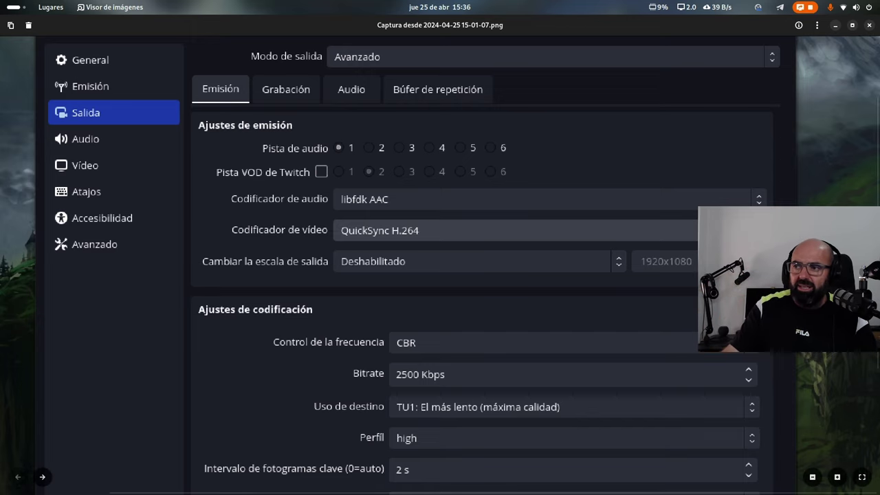
scroll(649, 229, down, 1)
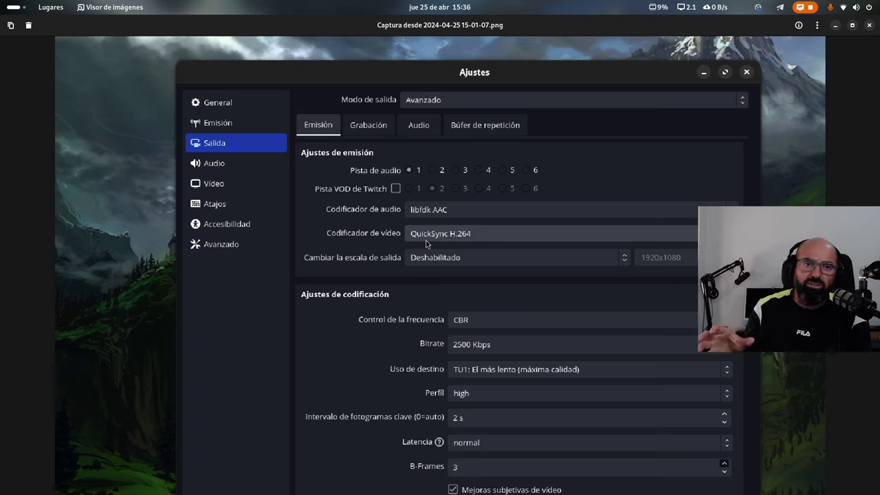
click(869, 25)
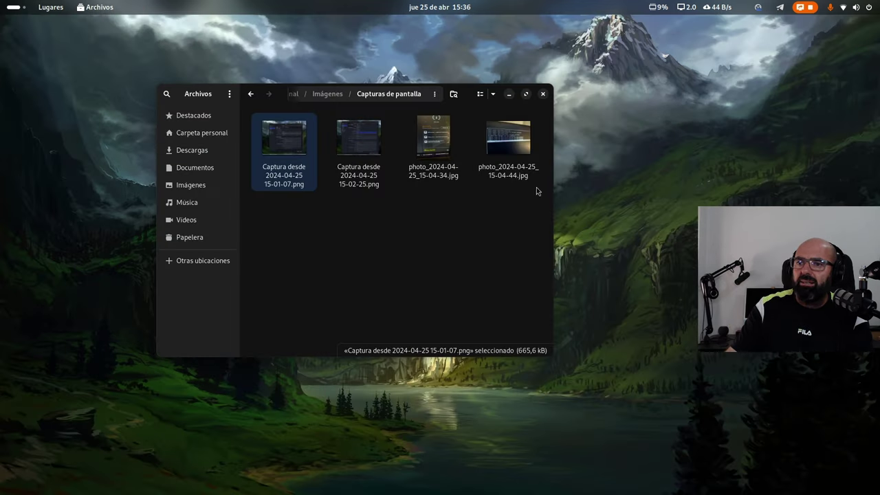
double_click(366, 150)
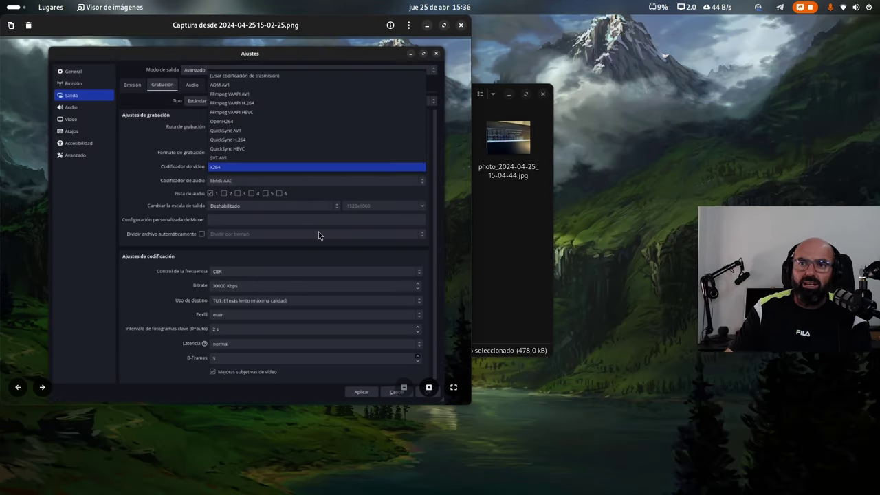
click(444, 25)
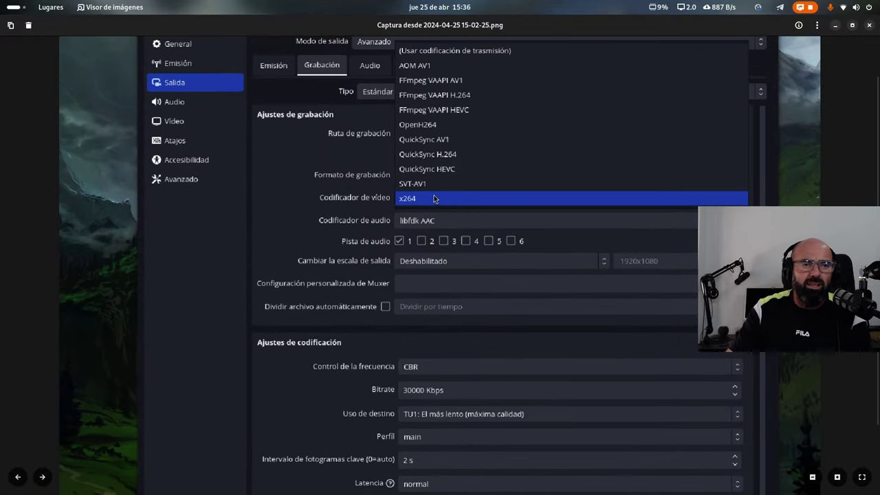
double_click(434, 196)
scroll(470, 151, down, 2)
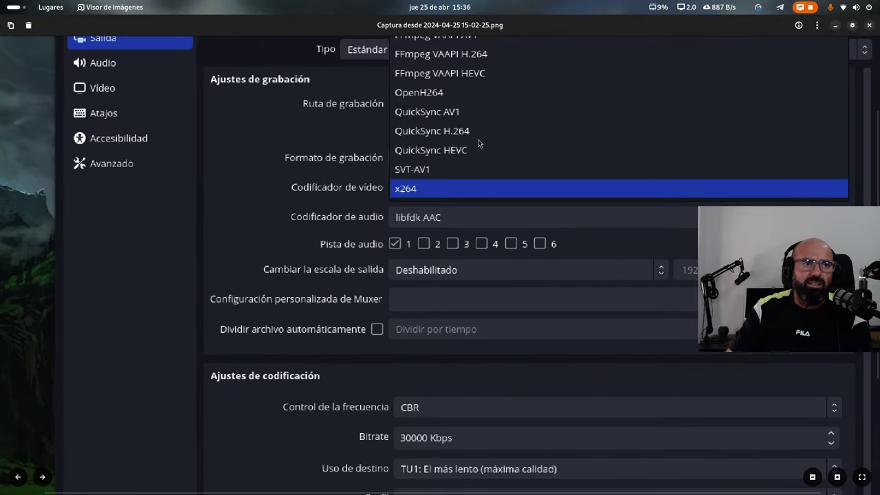
scroll(479, 143, down, 2)
scroll(425, 262, down, 1)
scroll(426, 262, up, 3)
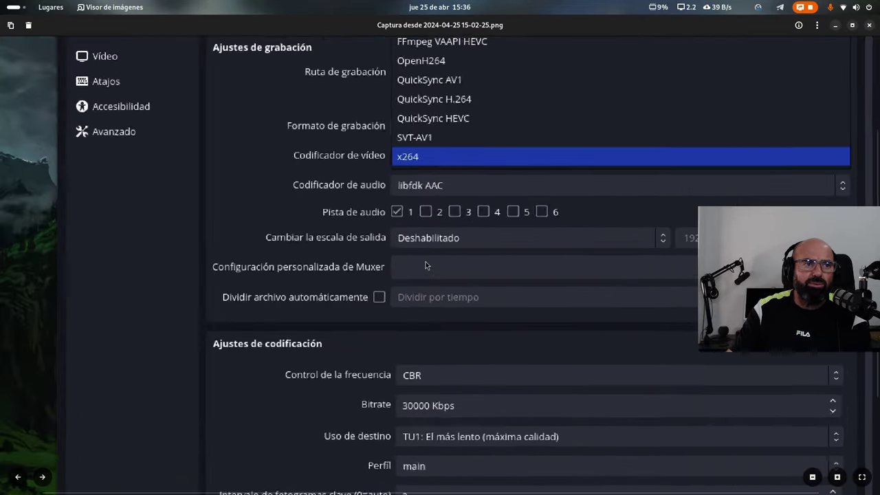
scroll(425, 262, up, 3)
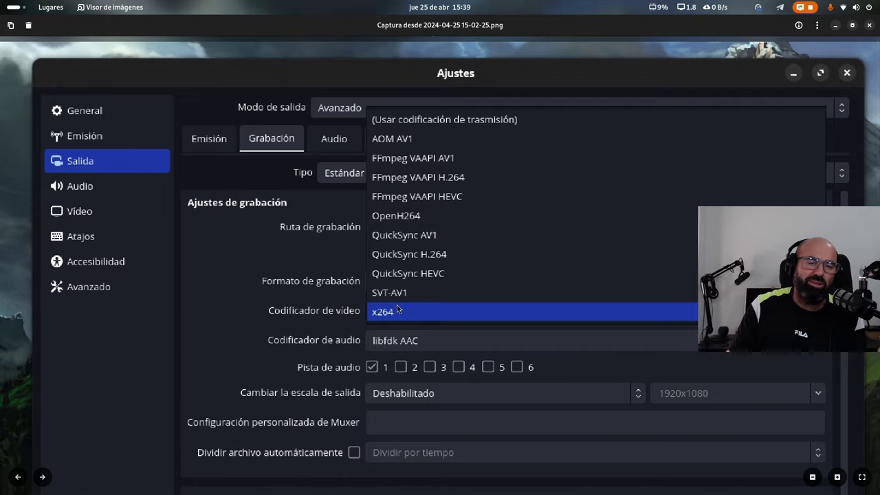
Step: Examine the recording's encoding settings from rate control to B-Frames in the same screenshot, close it, and clear the file selection
scroll(622, 275, down, 2)
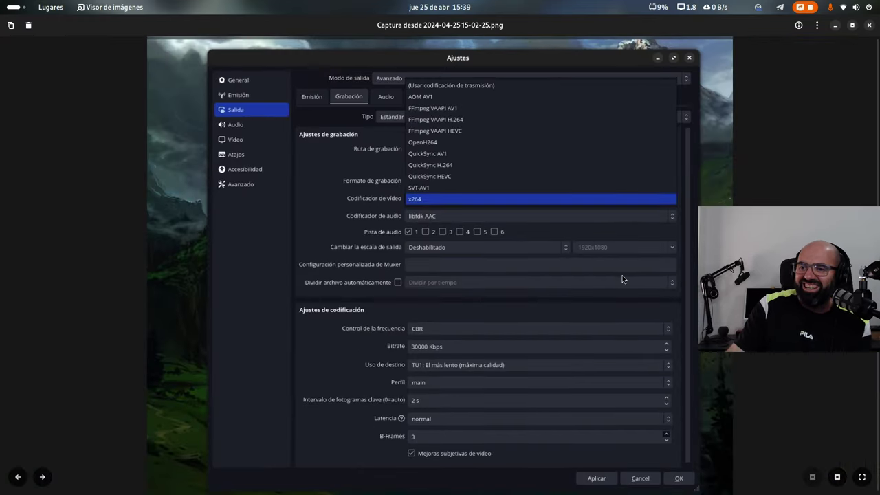
scroll(551, 327, up, 3)
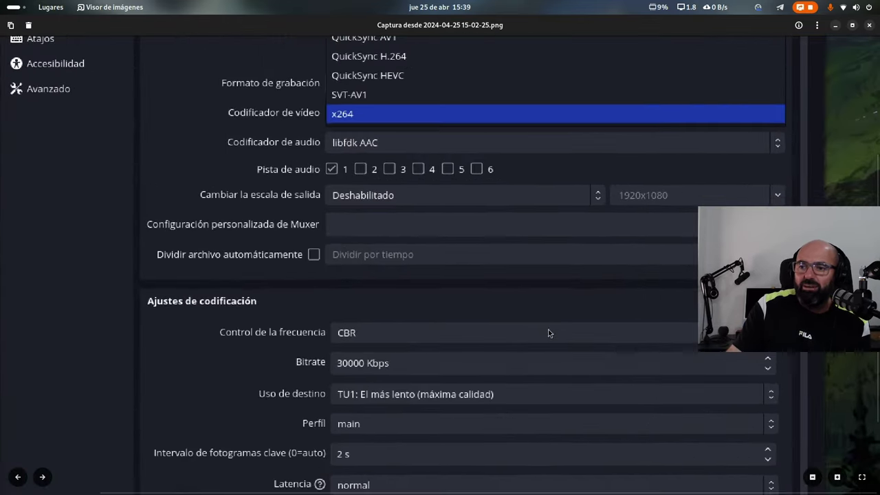
scroll(497, 257, down, 3)
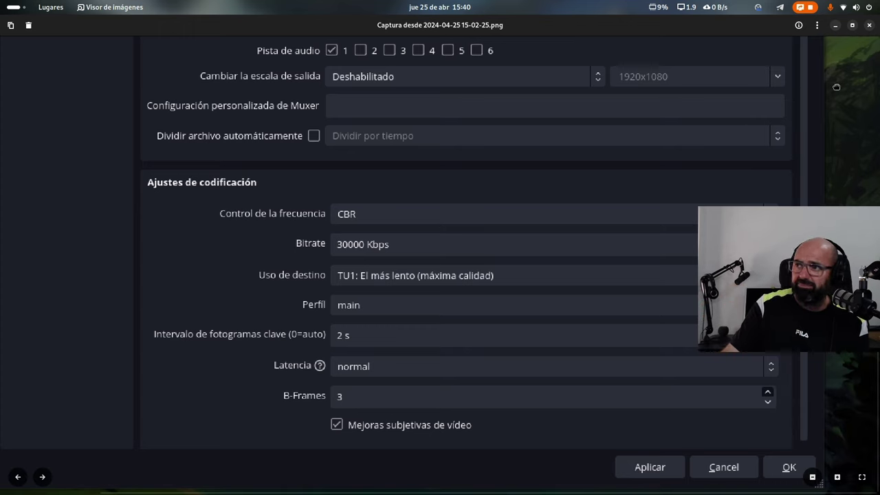
click(870, 26)
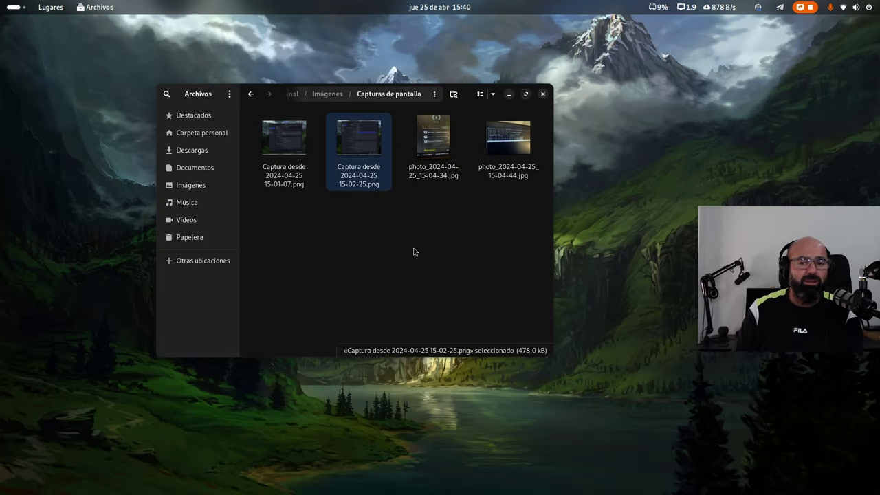
click(413, 252)
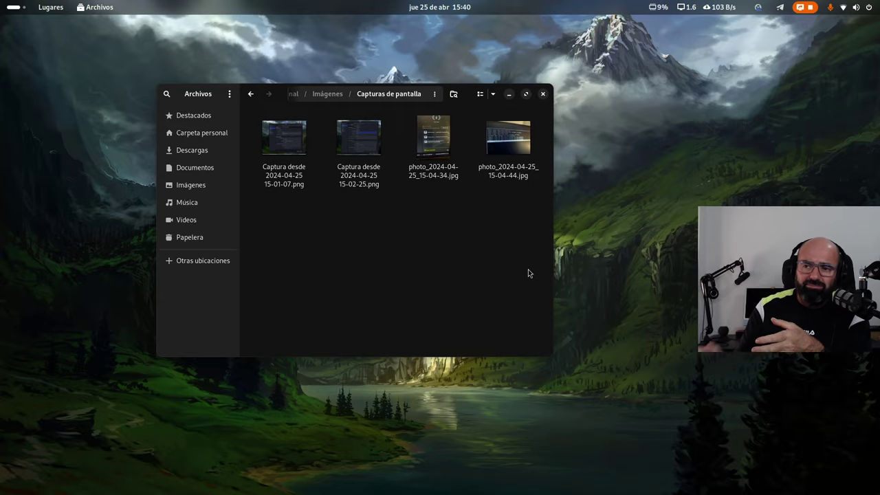
Step: Switch to the Black Box terminal, review the neofetch system summary at the start of its output, and close the terminal
key(super)
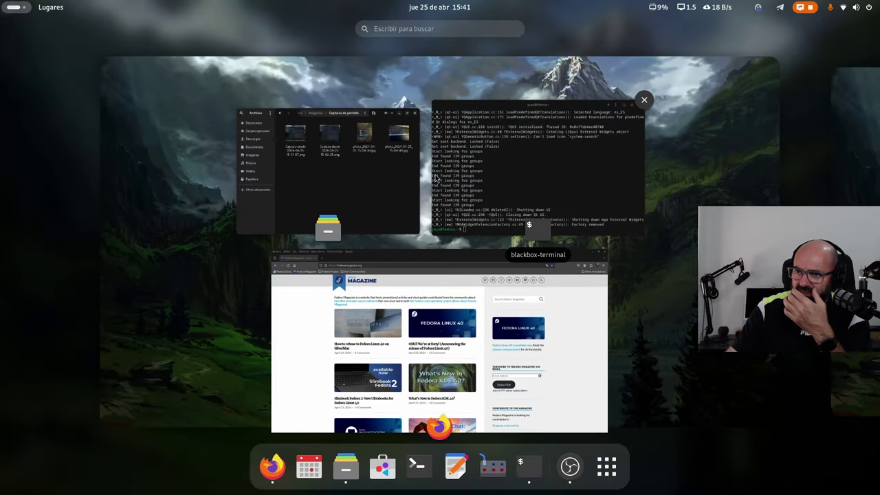
click(440, 180)
scroll(463, 240, up, 3)
scroll(463, 235, up, 10)
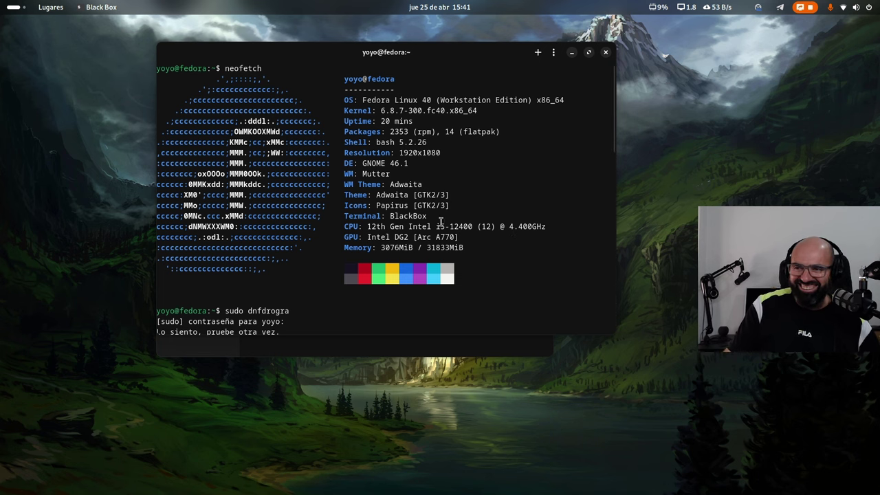
text(sudo dnfdragora)
key(Return)
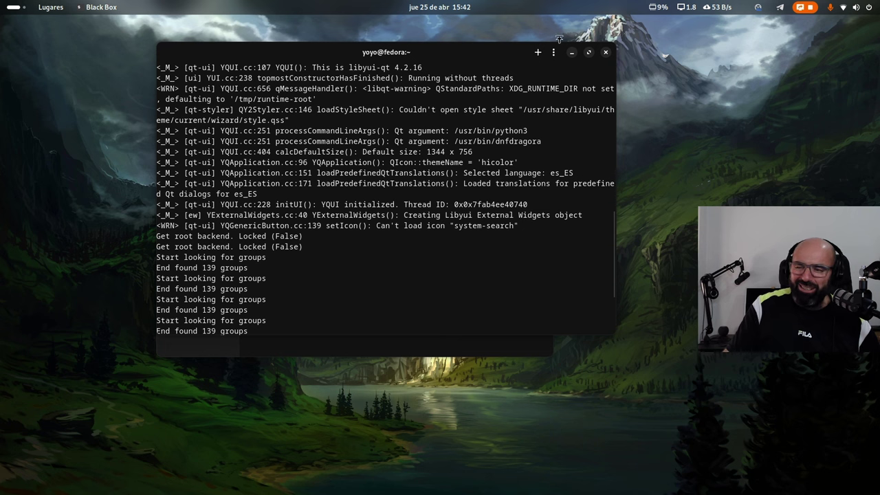
click(605, 53)
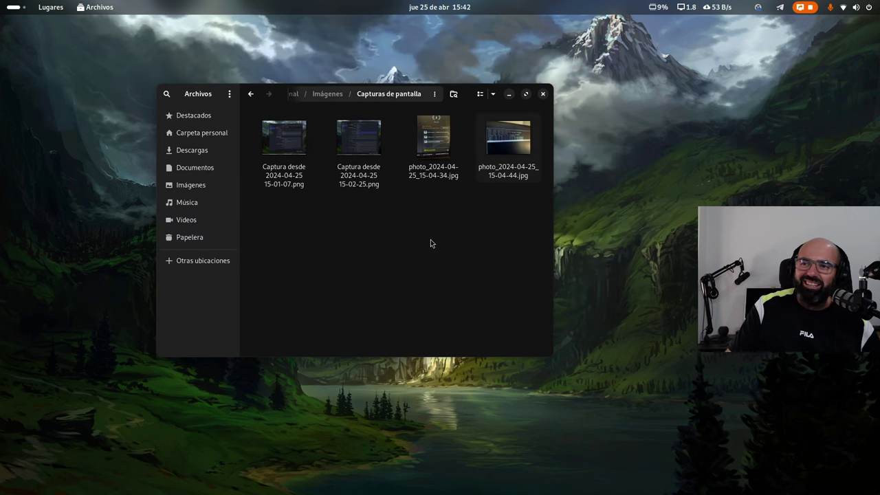